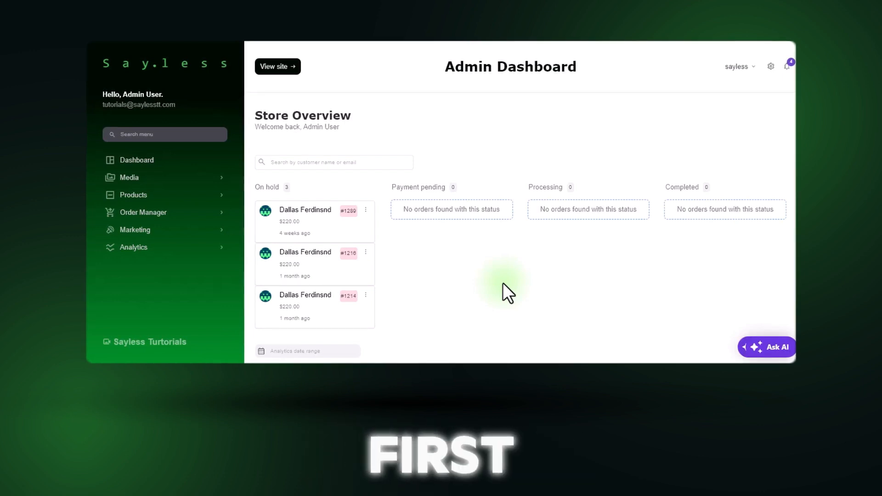
# Start a new product and name it "Demo Product"
pyautogui.click(170, 198)
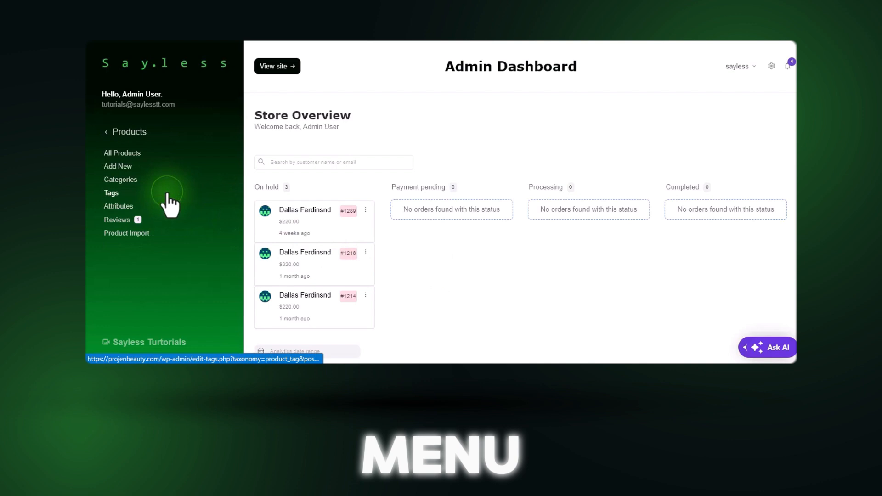
pyautogui.click(127, 167)
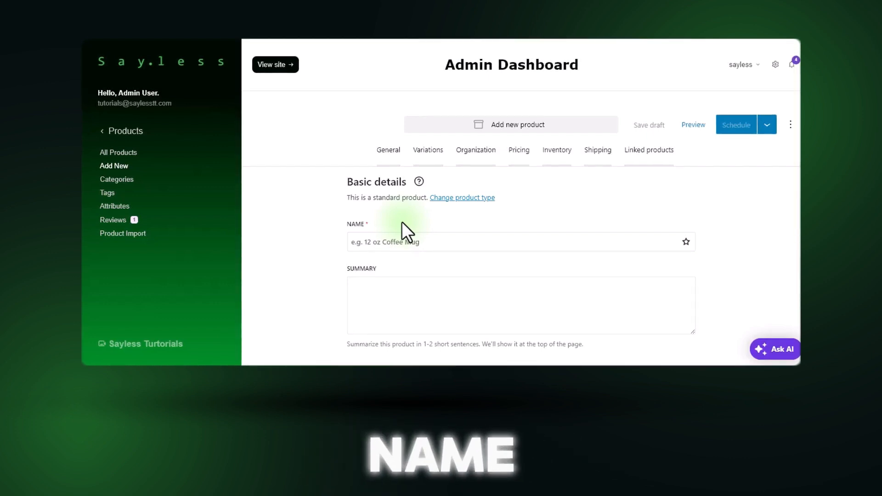
pyautogui.click(402, 224)
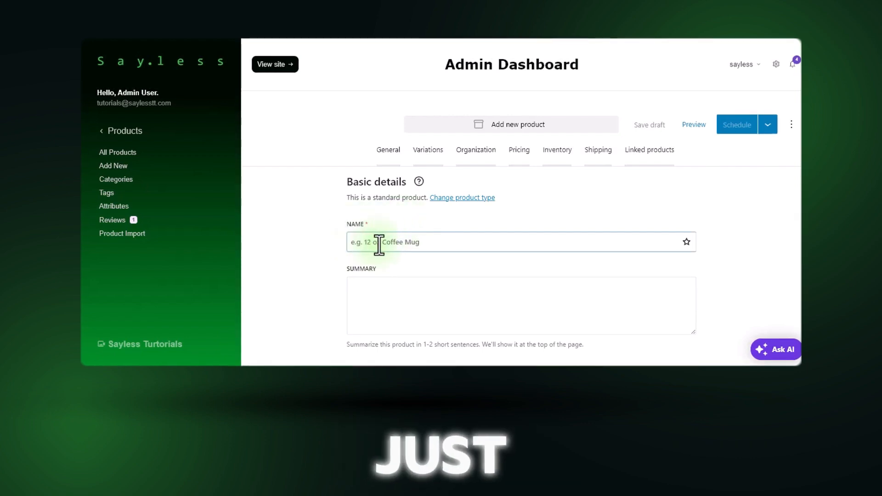
pyautogui.write('Demo Product')
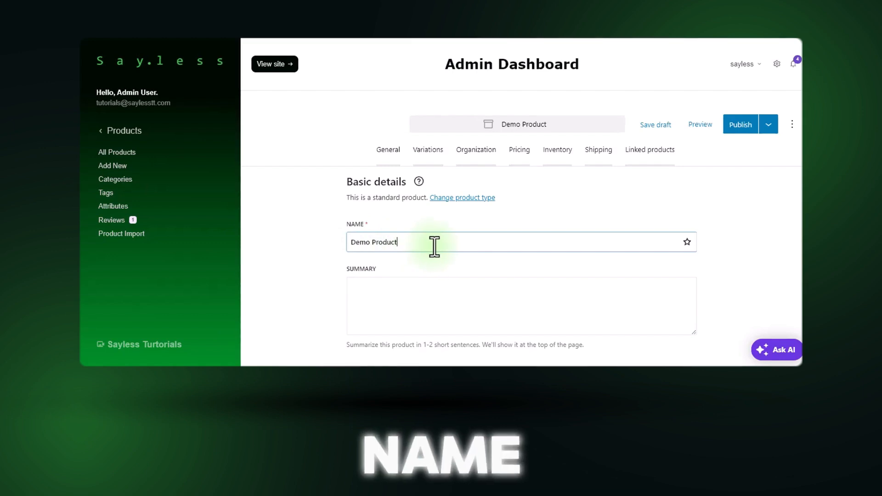
# Write the product summary "This is super-hot product for x and y right now."
pyautogui.scroll(-2, 434, 248)
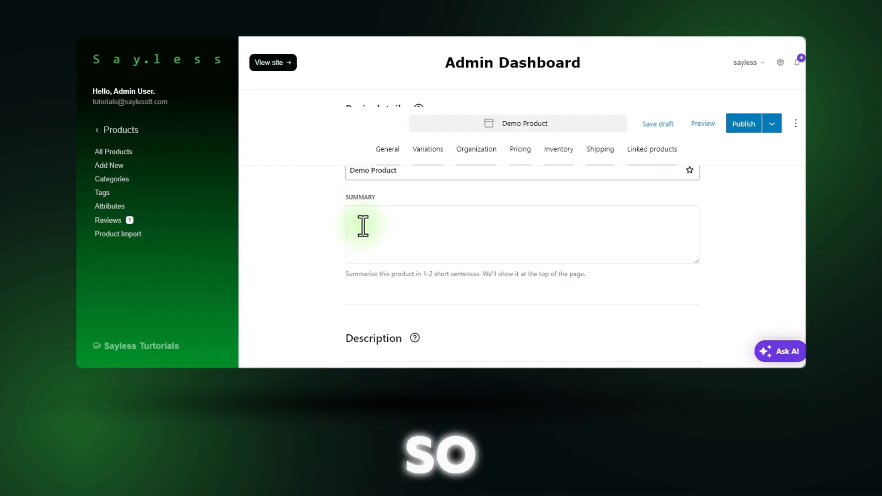
pyautogui.click(363, 225)
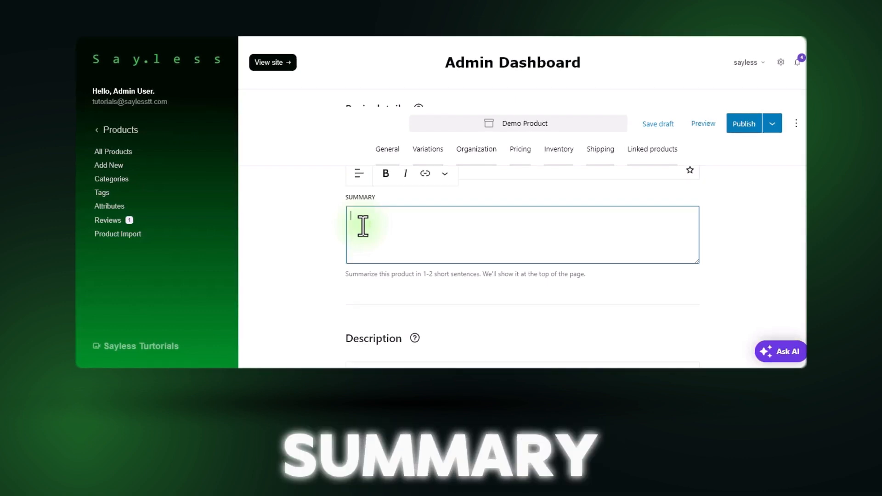
pyautogui.write('This is super-hot product for x and y right now.')
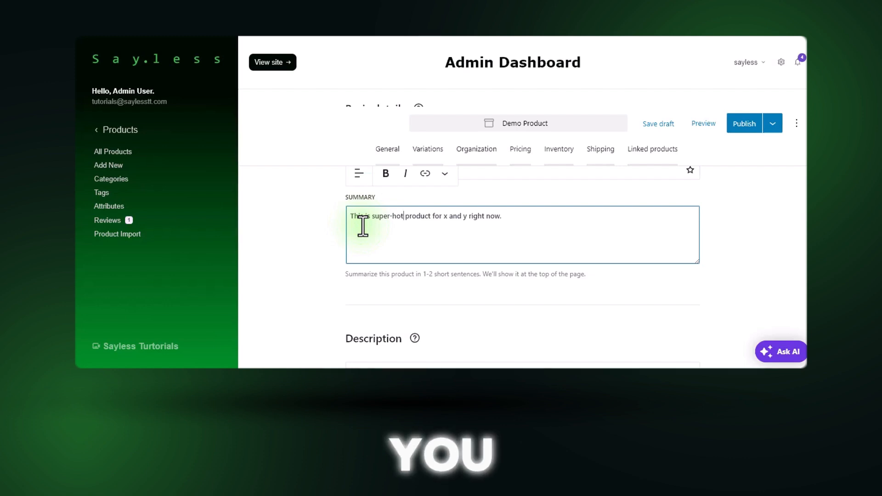
# Make the words "super-hot" bold in the product summary
pyautogui.scroll(1, 410, 248)
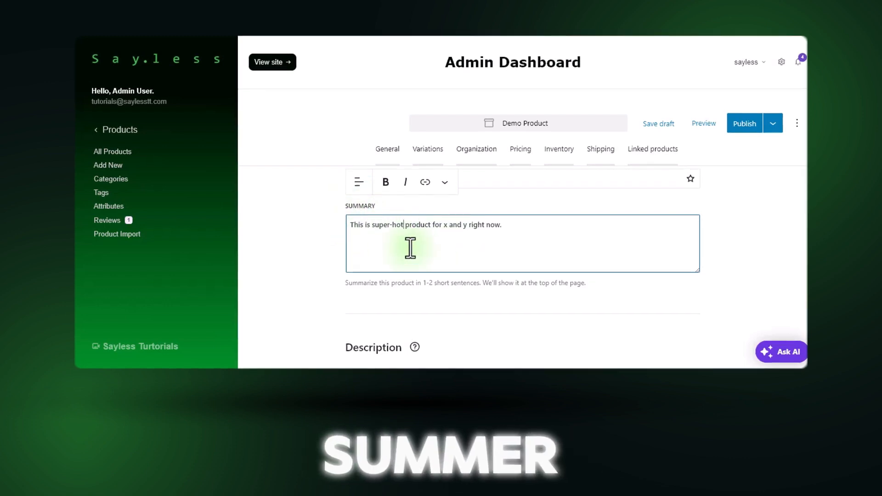
pyautogui.scroll(3, 410, 248)
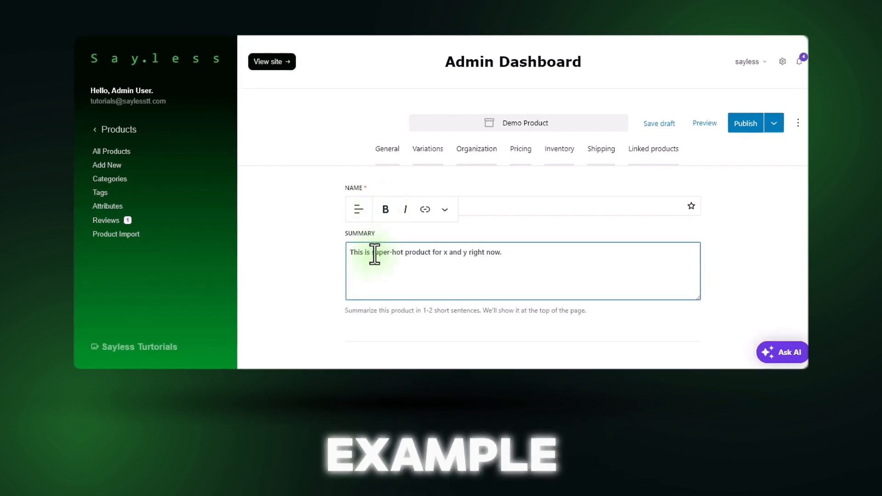
pyautogui.moveTo(372, 254); pyautogui.dragTo(403, 254)
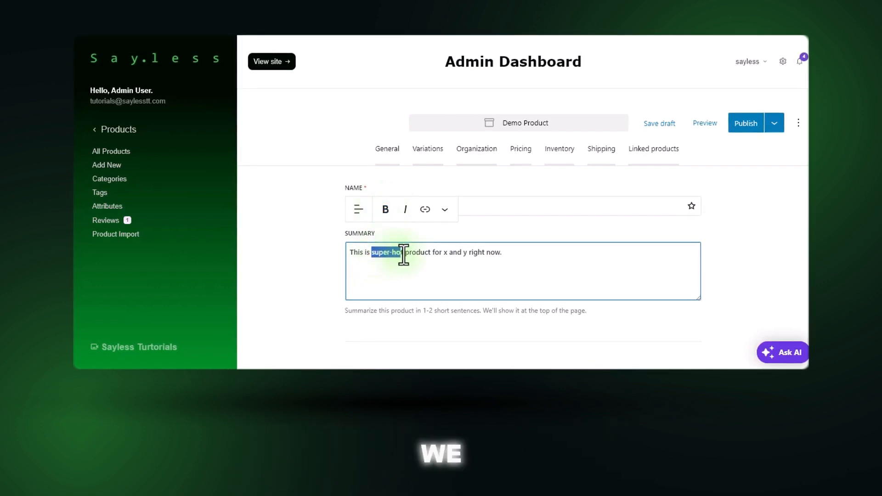
pyautogui.click(386, 210)
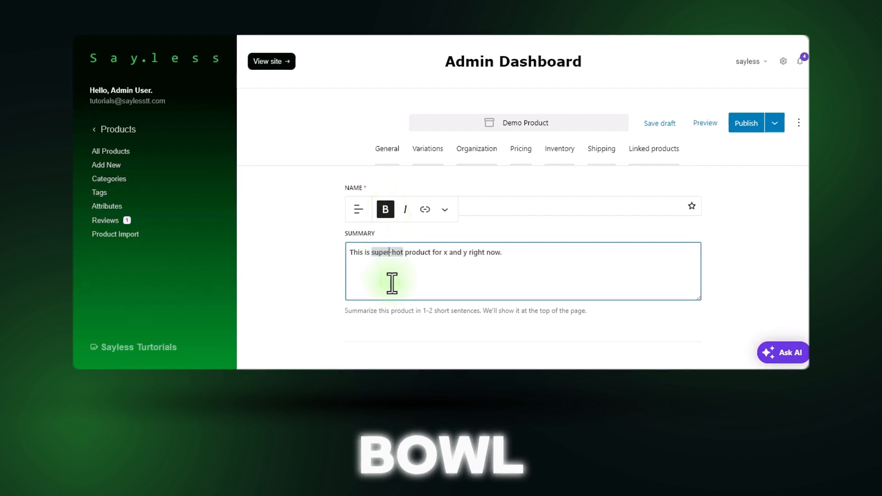
pyautogui.click(423, 274)
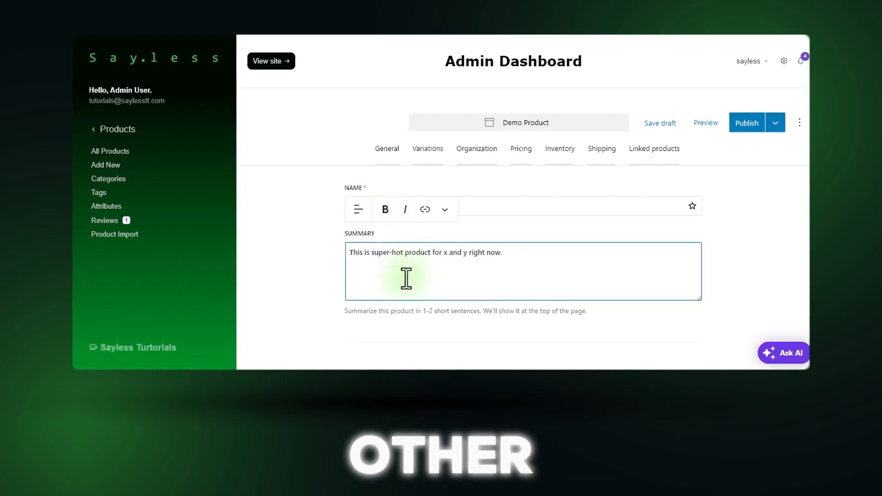
# Align the whole summary text to the right
pyautogui.moveTo(526, 258); pyautogui.dragTo(350, 252)
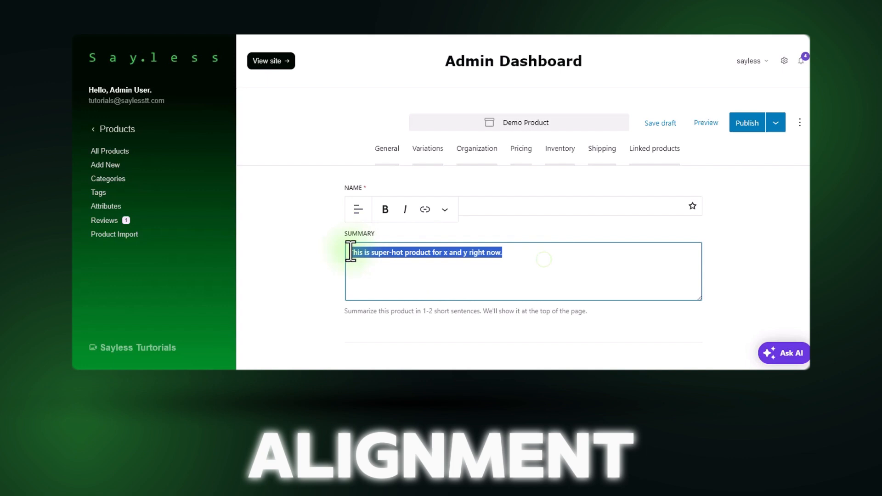
pyautogui.click(358, 210)
pyautogui.click(391, 284)
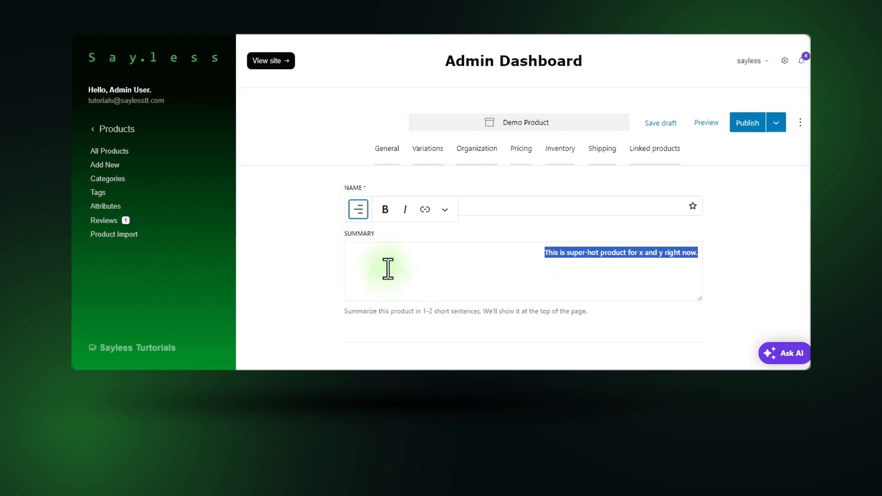
# Set the summary text's alignment to justify
pyautogui.click(355, 209)
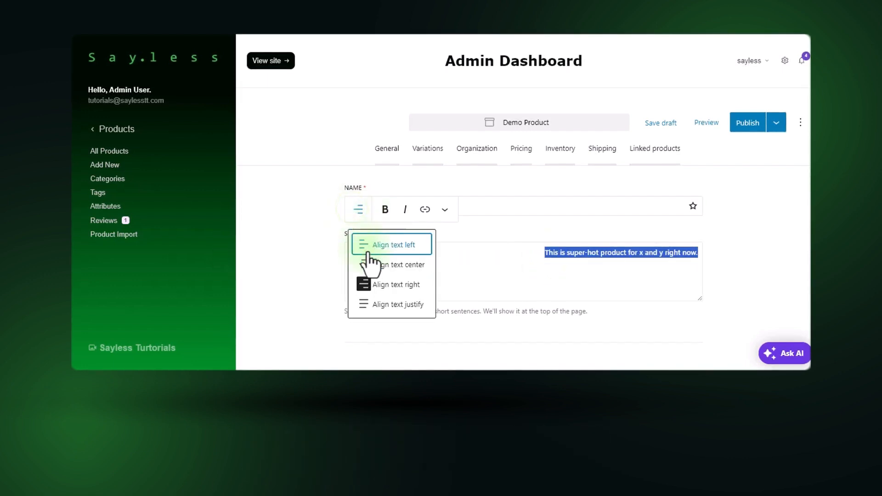
pyautogui.click(376, 305)
pyautogui.click(380, 275)
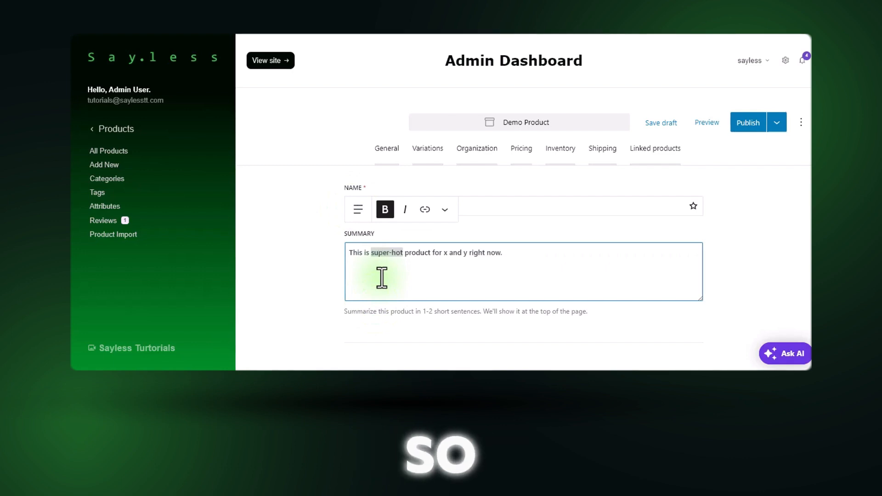
pyautogui.click(524, 259)
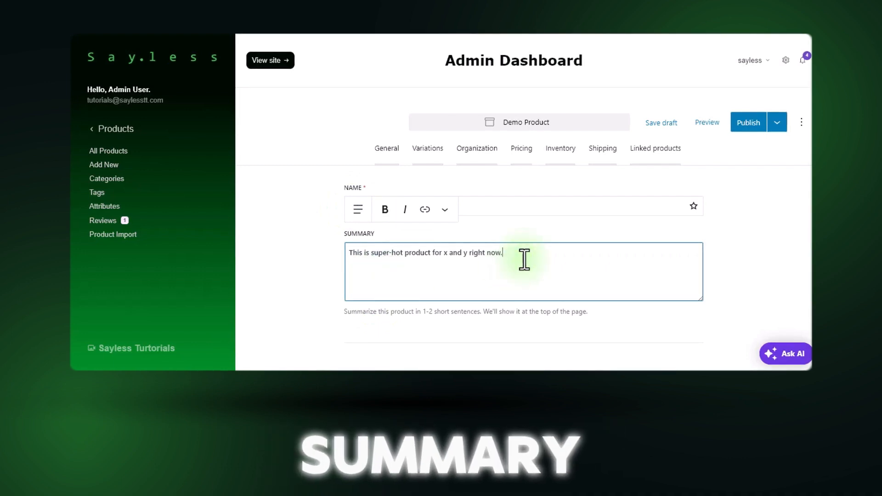
# Fill in the product description with a paragraph on why the product is super-hot and a second one, "It also has some extra features that you'll love"
pyautogui.scroll(-5, 524, 260)
pyautogui.scroll(1, 478, 246)
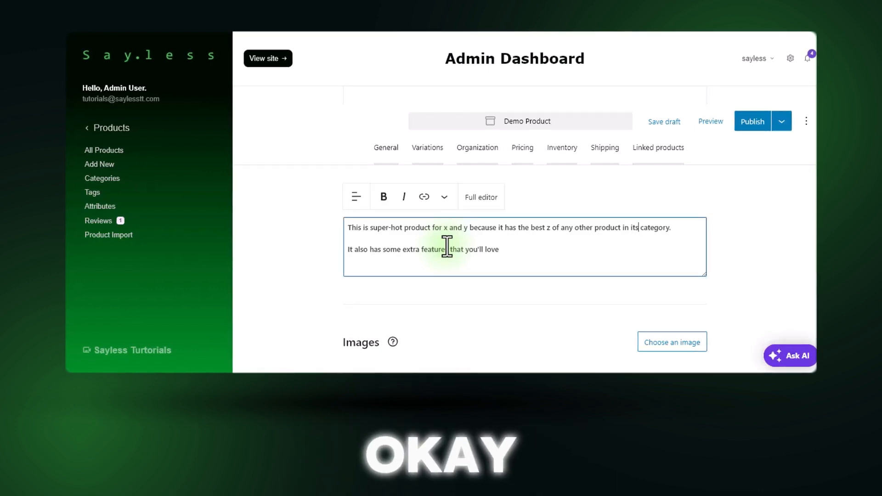
pyautogui.scroll(2, 447, 247)
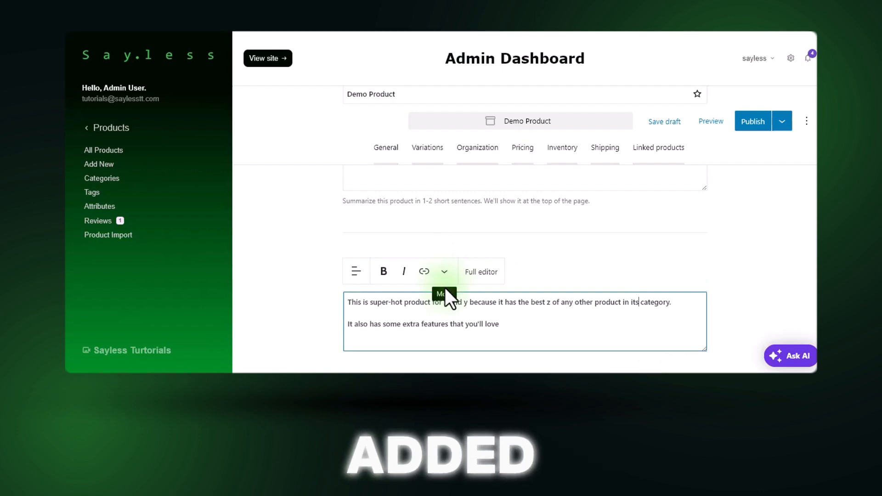
pyautogui.scroll(-2, 429, 306)
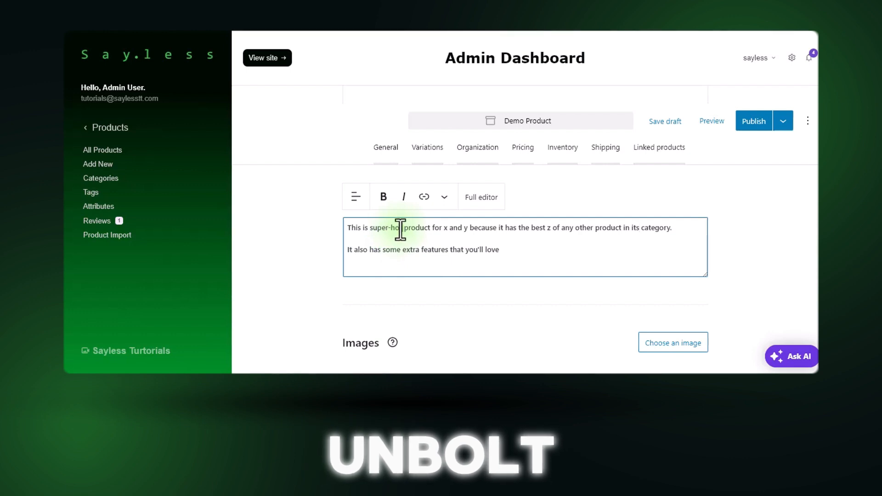
# Make the words "super-hot" bold in the first paragraph of the product description
pyautogui.moveTo(402, 230); pyautogui.dragTo(372, 232)
pyautogui.click(383, 200)
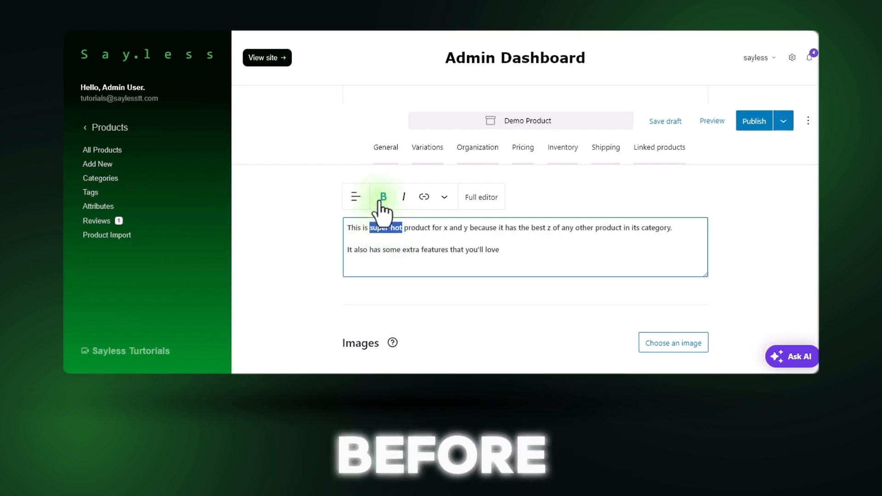
pyautogui.click(383, 200)
pyautogui.click(391, 253)
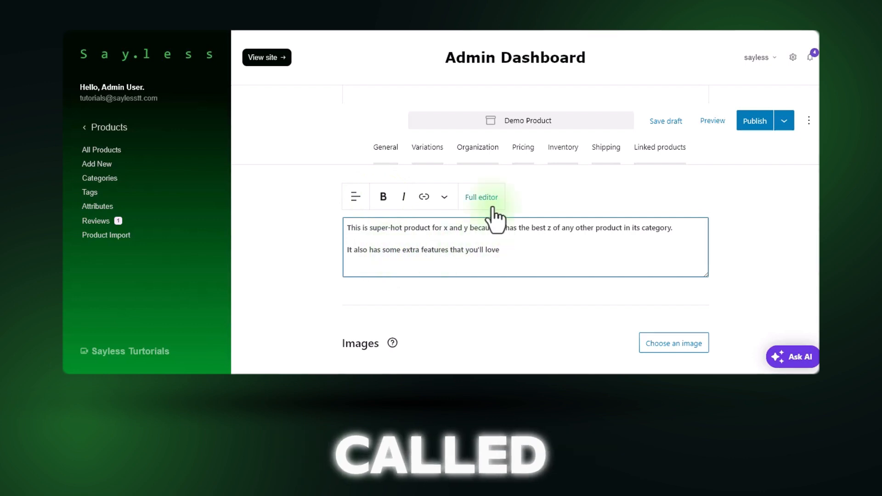
# Open the description in the full editor and start an empty paragraph block below the existing text
pyautogui.click(463, 202)
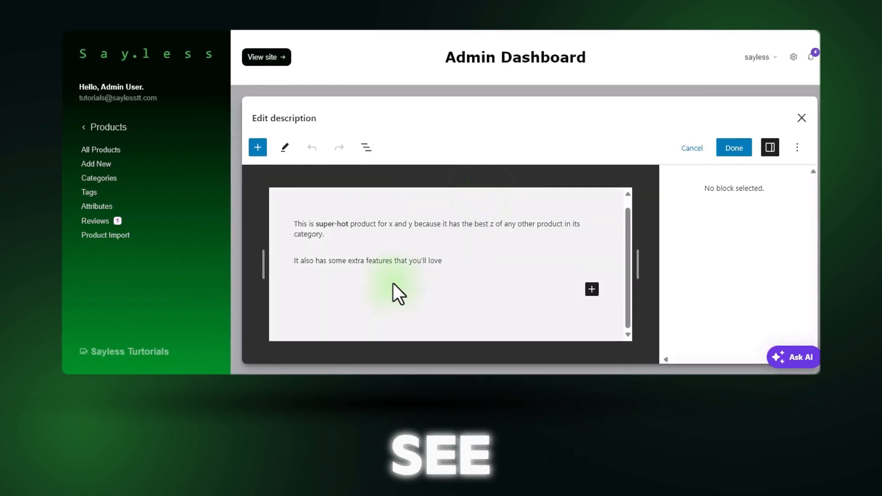
pyautogui.click(395, 285)
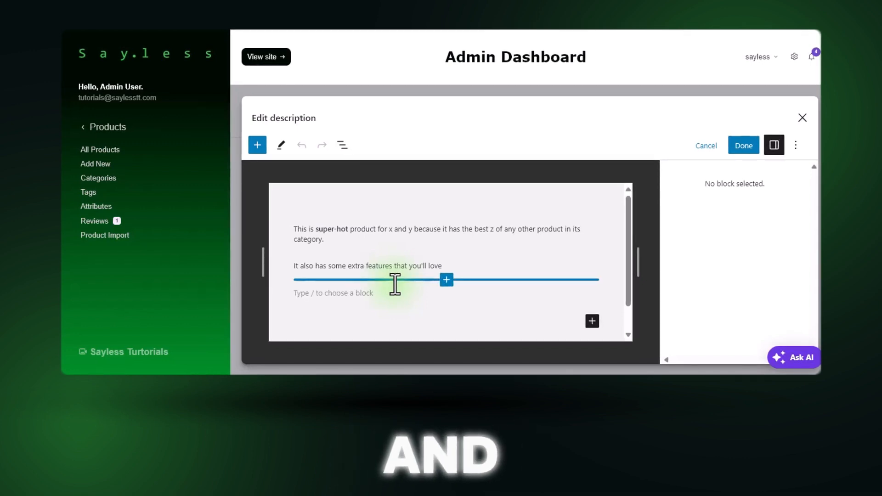
pyautogui.click(386, 299)
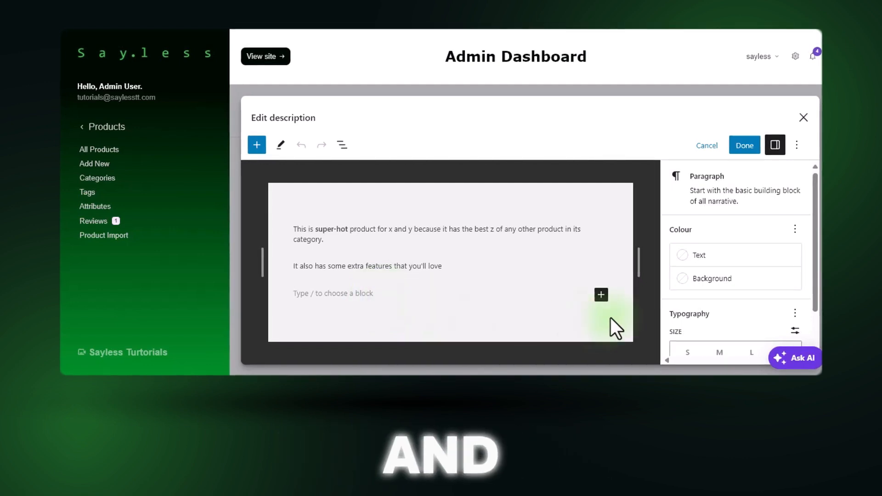
# Insert an image block below the description text, using Sayless-Light-Logo-Transparent-Bg-Profile.png from the Sayless Logos folder of the media library
pyautogui.click(601, 294)
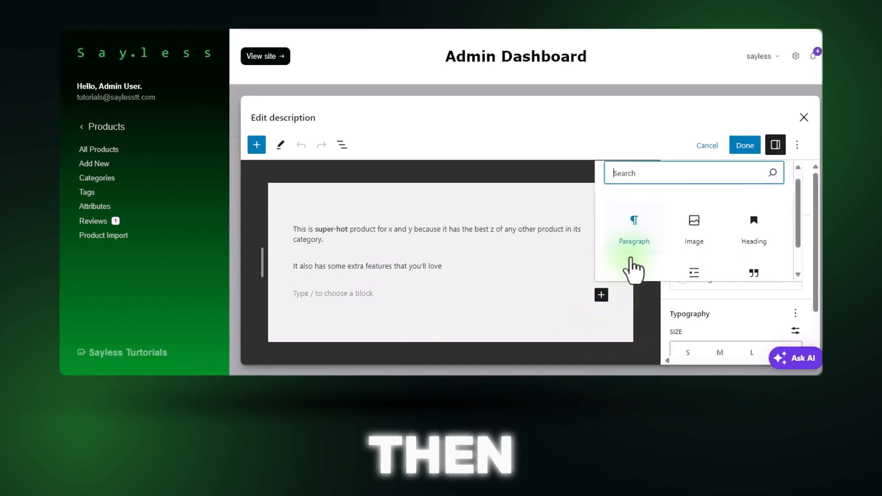
pyautogui.scroll(-1, 633, 270)
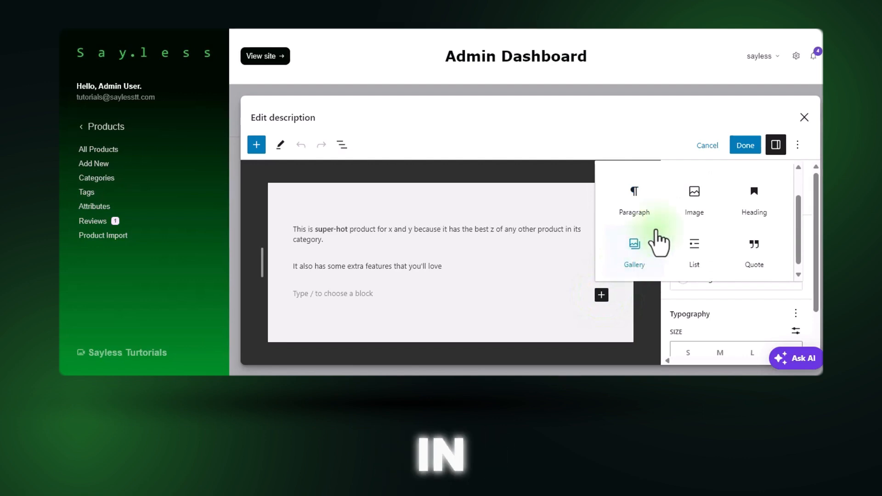
pyautogui.click(703, 195)
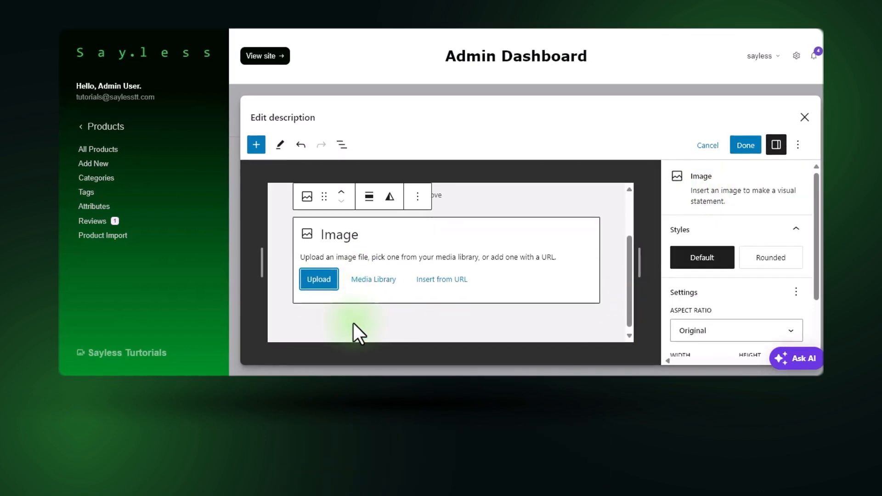
pyautogui.click(368, 278)
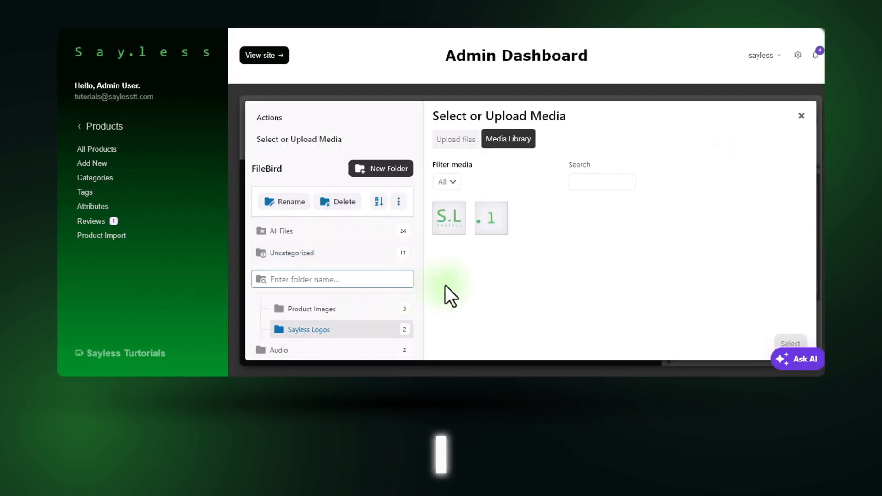
pyautogui.click(444, 229)
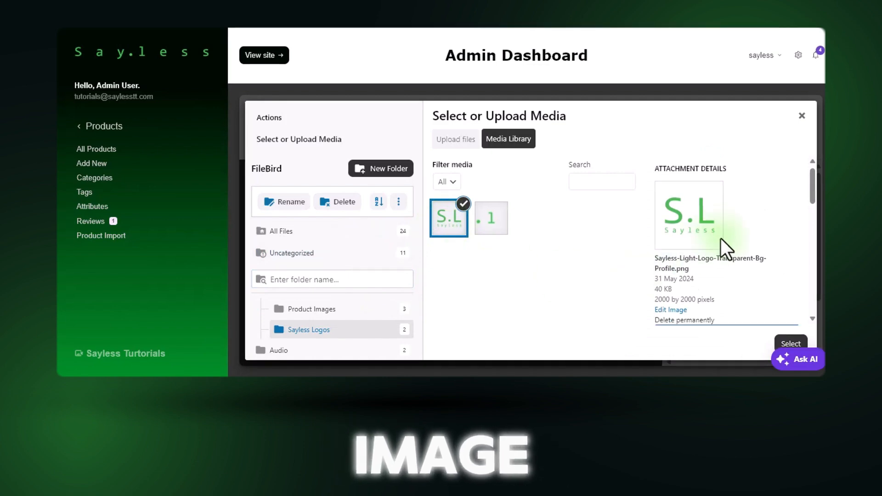
pyautogui.scroll(-5, 721, 239)
pyautogui.click(782, 344)
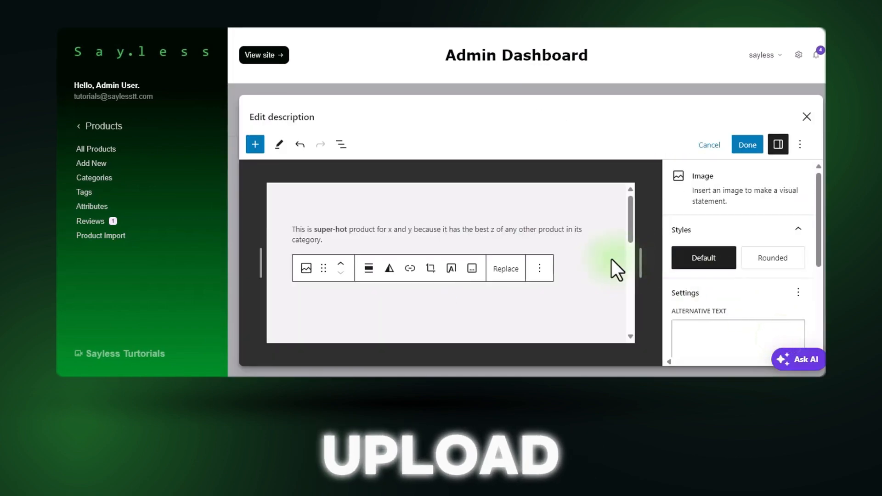
# Examine the inserted logo image below the description text together with its image settings
pyautogui.scroll(-2, 387, 269)
pyautogui.scroll(5, 387, 270)
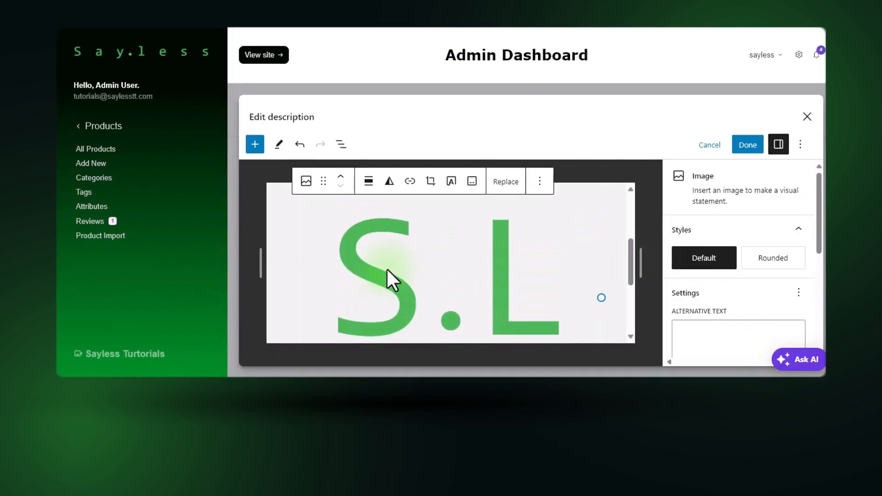
pyautogui.click(377, 311)
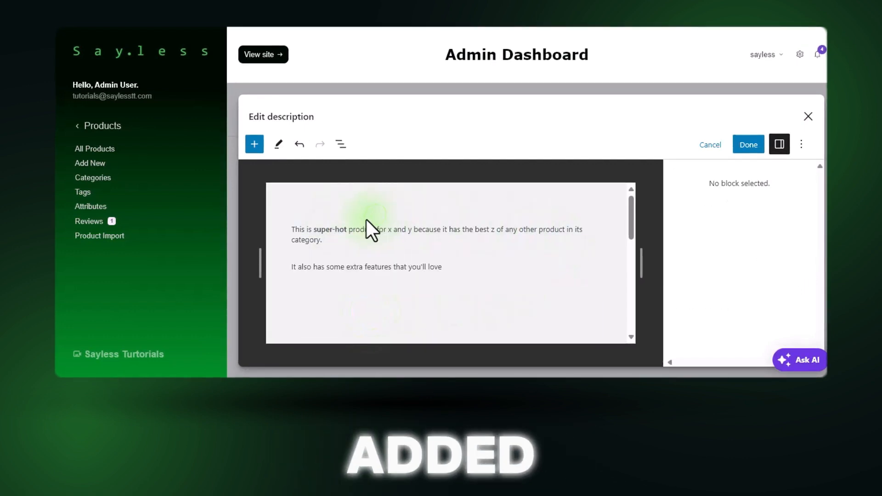
pyautogui.scroll(-3, 508, 295)
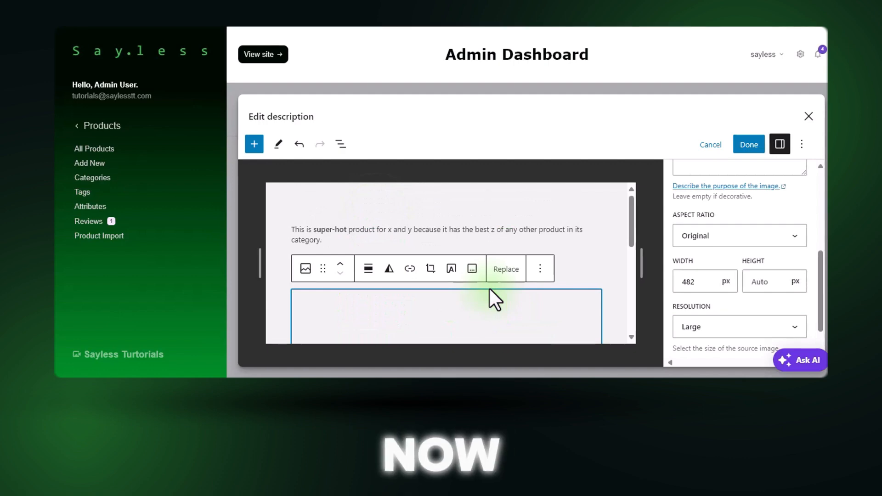
pyautogui.scroll(-3, 490, 289)
pyautogui.scroll(-2, 490, 289)
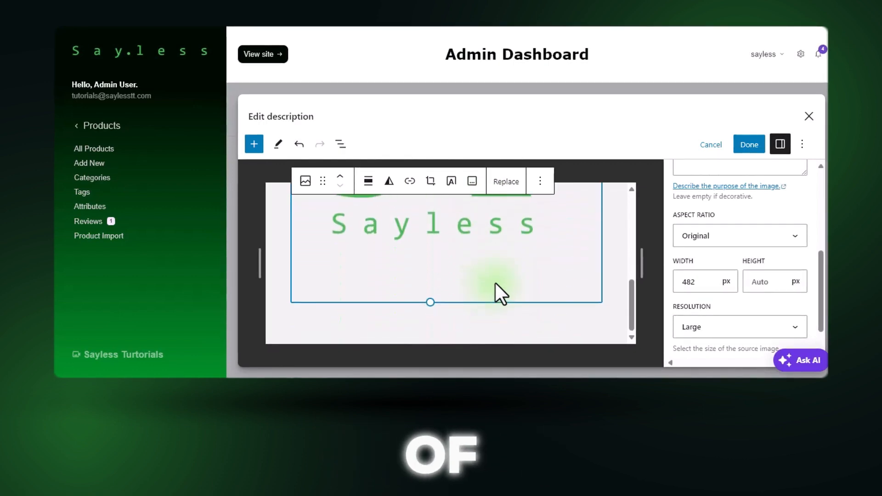
# Try a width of 500 px and a height of 300 px on the logo image, and clear the height again
pyautogui.click(765, 282)
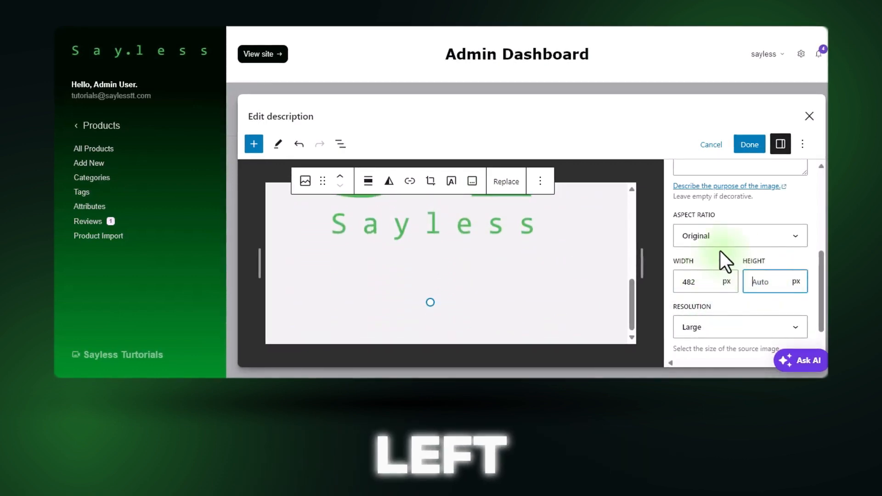
pyautogui.click(704, 283)
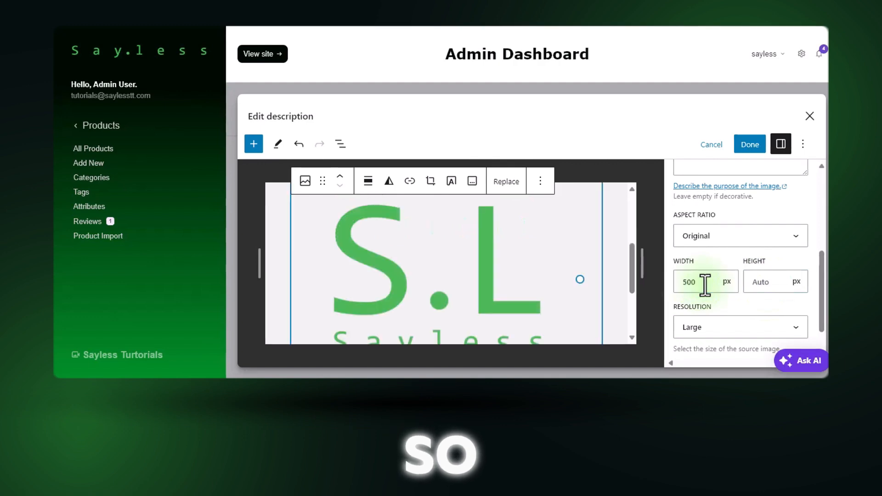
pyautogui.click(772, 282)
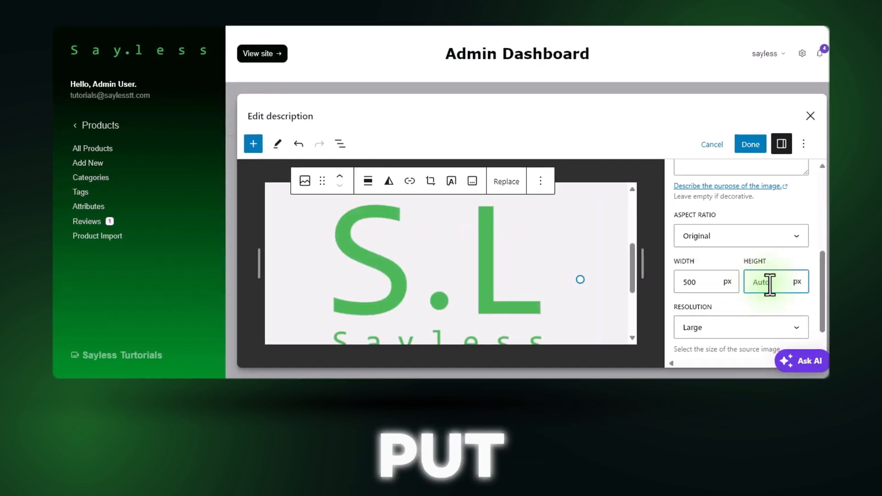
pyautogui.write('300')
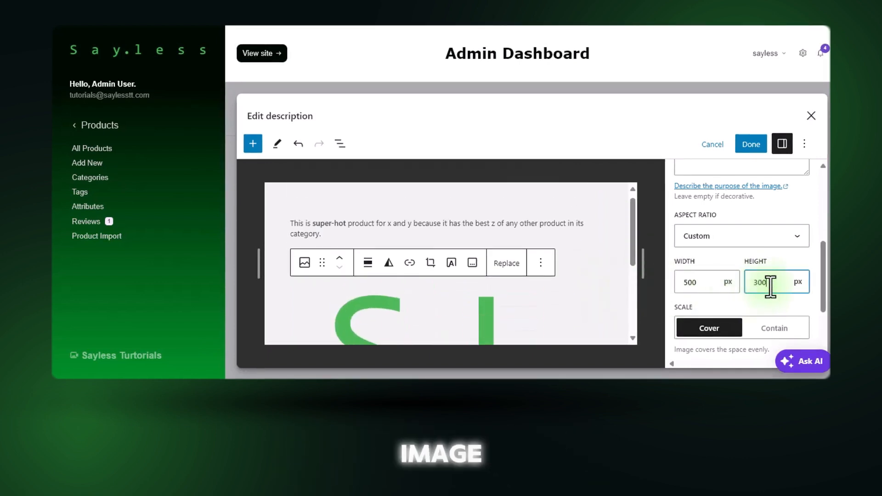
pyautogui.moveTo(781, 284); pyautogui.dragTo(744, 290)
pyautogui.press('BackSpace')
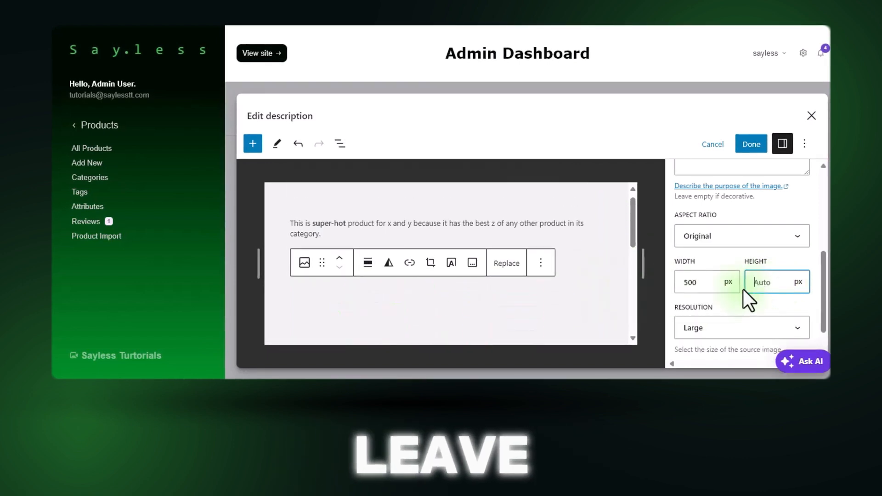
# Set the logo image's width to 50 px
pyautogui.scroll(-3, 548, 288)
pyautogui.moveTo(712, 285); pyautogui.dragTo(665, 283)
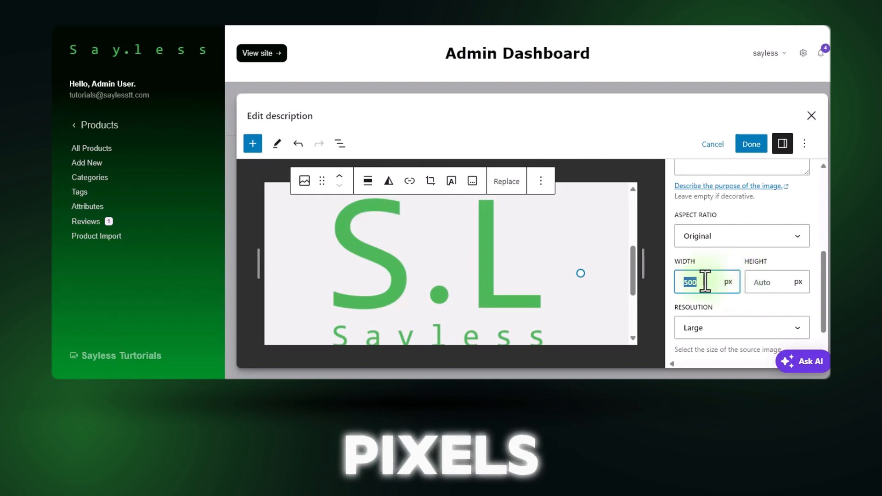
pyautogui.write('50')
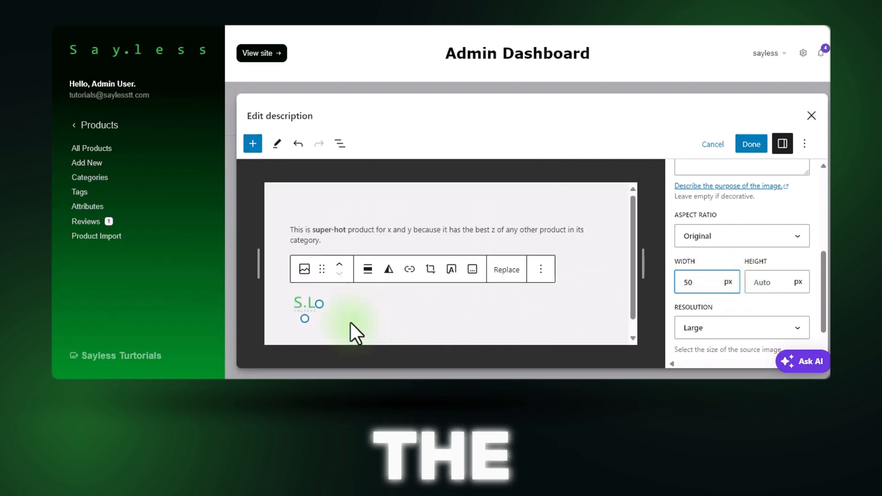
# Set the logo image's width to 150 px and select the image in the description
pyautogui.doubleClick(689, 283)
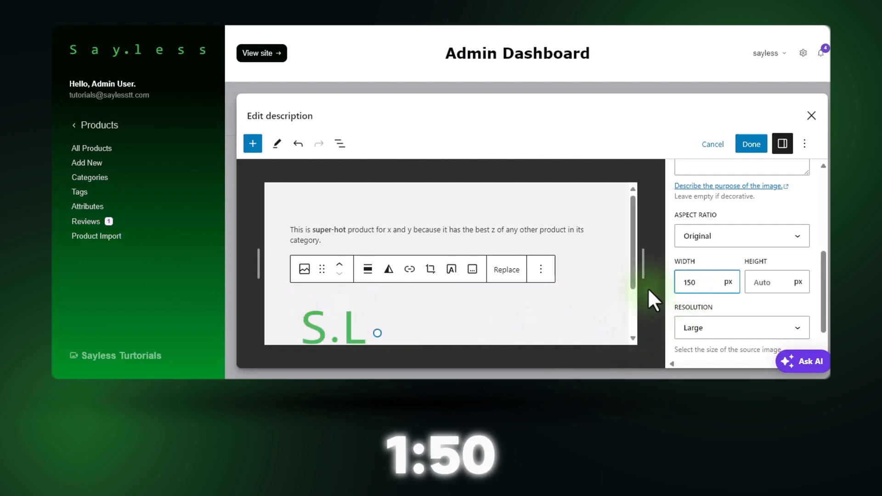
pyautogui.scroll(-2, 509, 289)
pyautogui.click(453, 273)
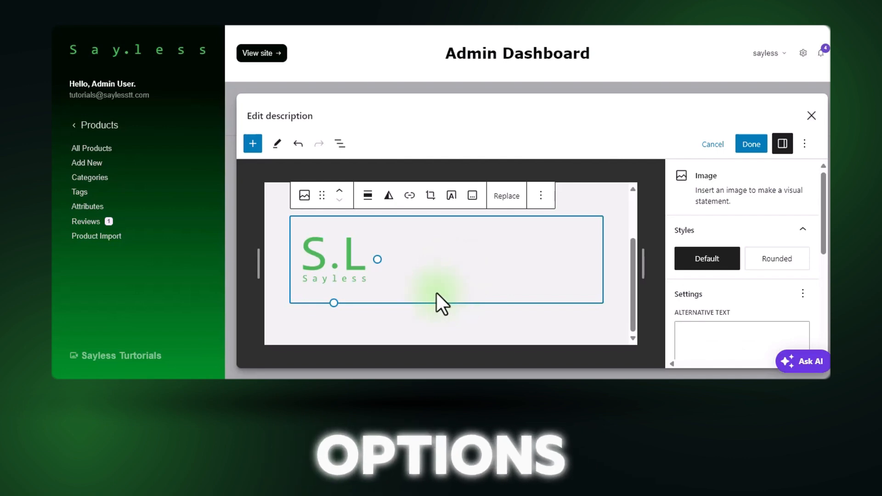
# Try several two-tone Duotone presets on the logo image and clear the filter to restore its original colours
pyautogui.click(389, 198)
pyautogui.click(489, 286)
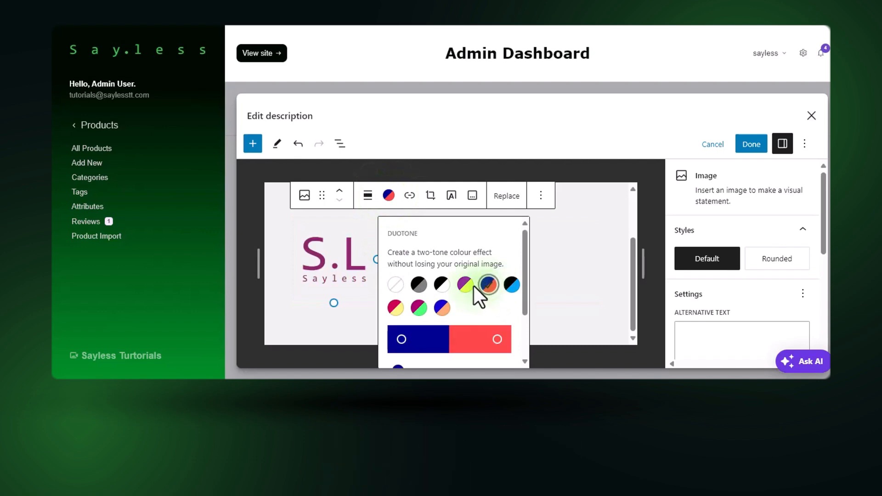
pyautogui.click(465, 285)
pyautogui.click(442, 308)
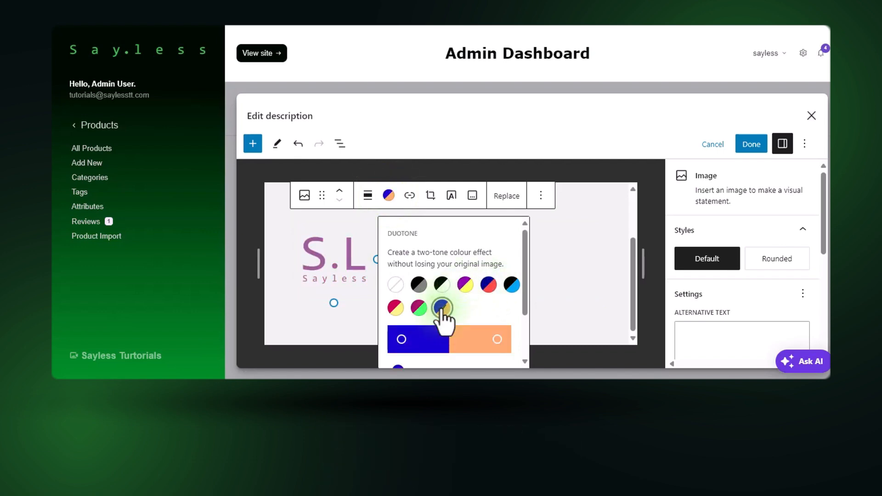
pyautogui.click(396, 286)
pyautogui.click(412, 266)
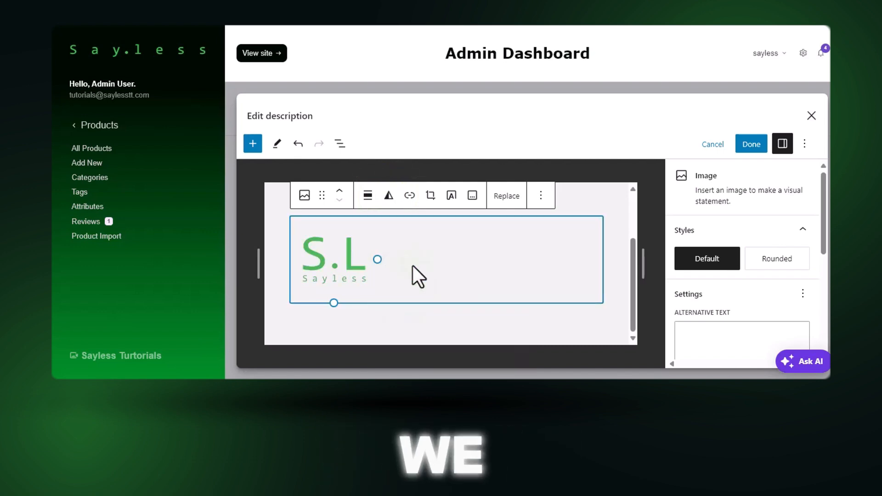
# Look at the source options for replacing the logo image and close them without choosing one
pyautogui.click(497, 196)
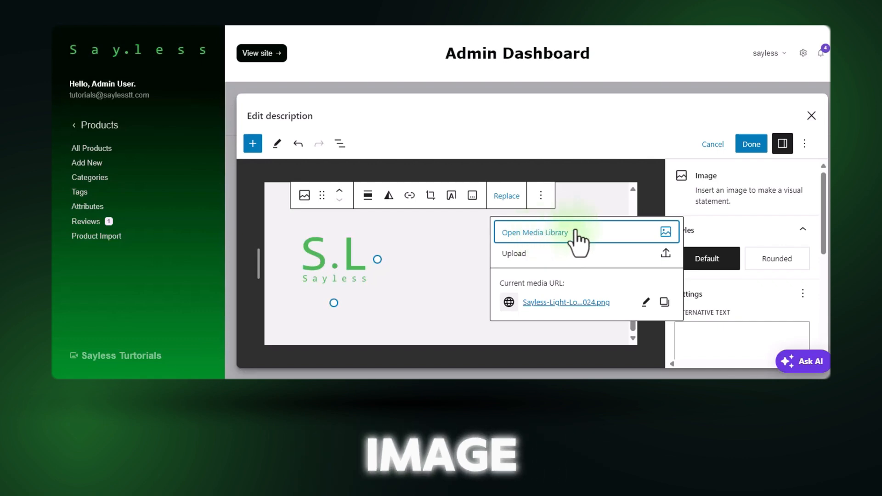
pyautogui.click(451, 250)
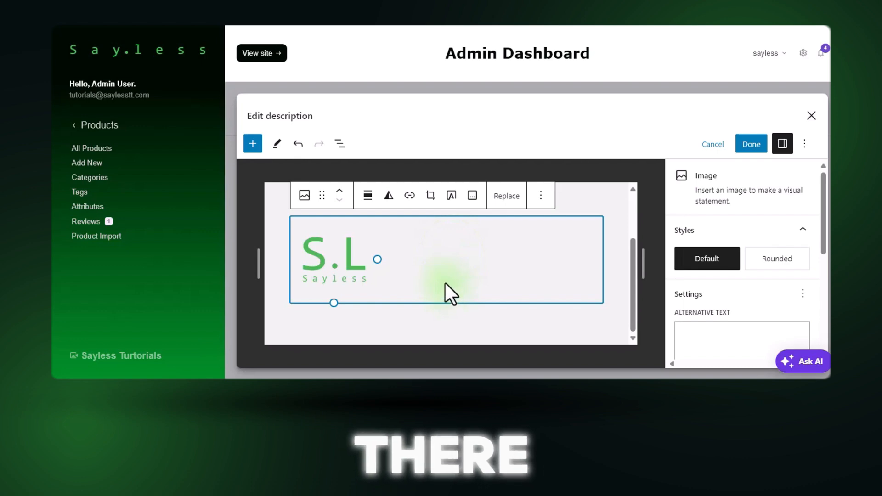
# Insert a bulleted list block below the logo image with the entries "item 1", "item 2" and "item 3"
pyautogui.click(468, 309)
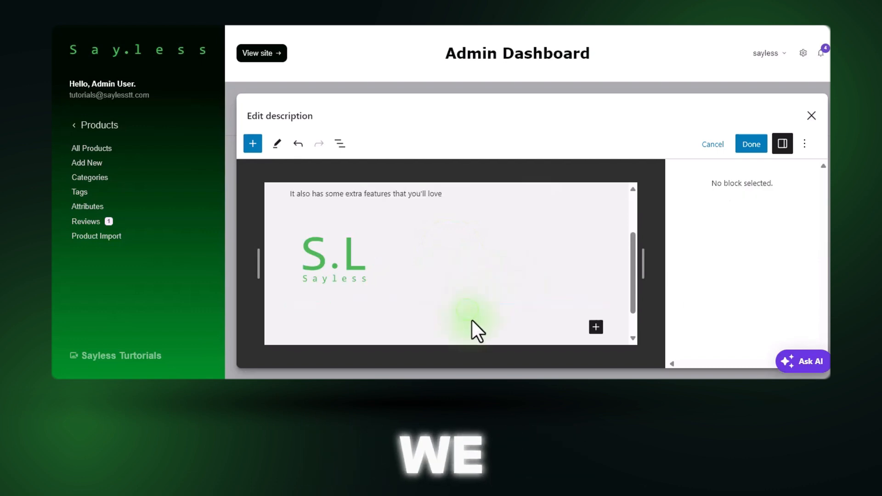
pyautogui.click(596, 325)
pyautogui.scroll(-1, 513, 302)
pyautogui.scroll(-2, 666, 253)
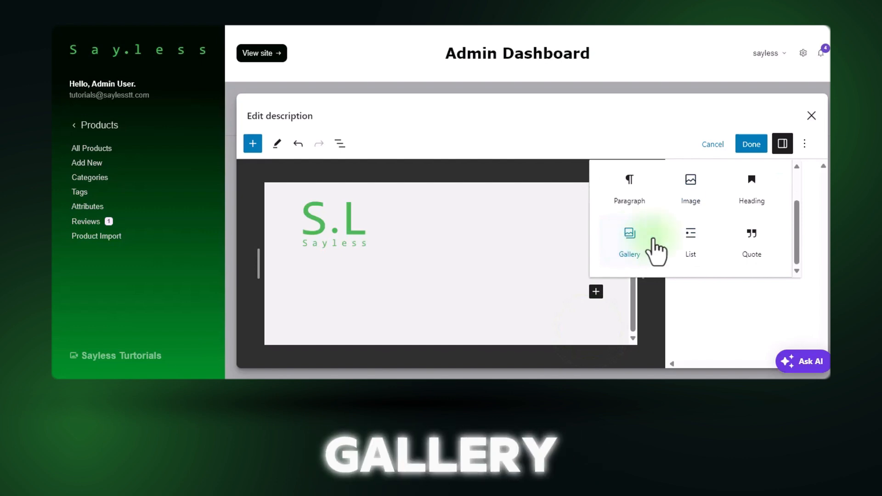
pyautogui.click(682, 245)
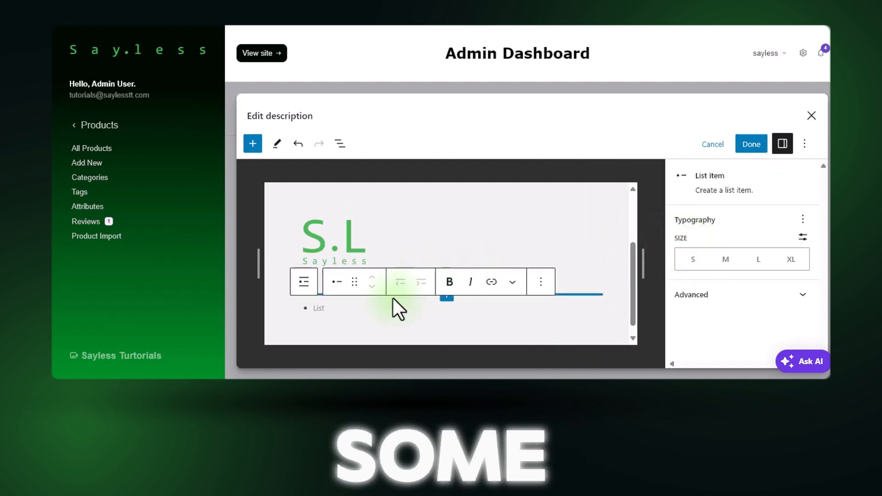
pyautogui.write('item 1 item 2 item 3')
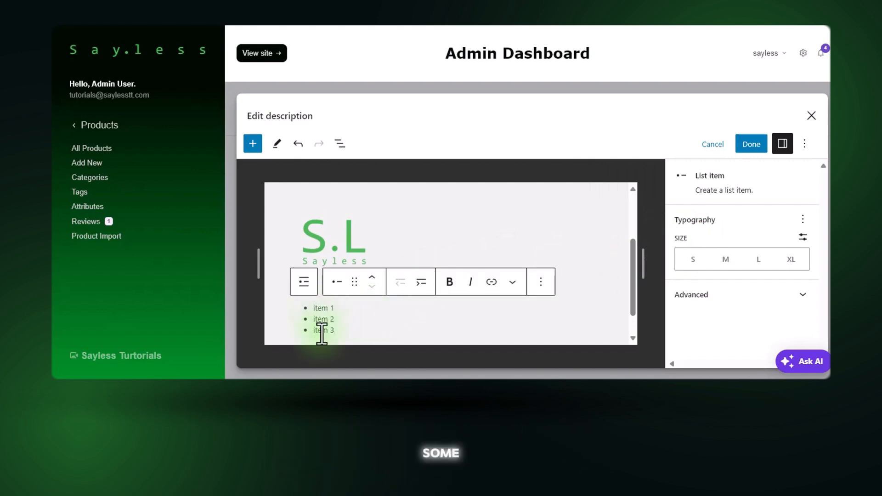
# Set the font size of all three list items to Medium, after trying Large, Small and a custom 11 px
pyautogui.moveTo(343, 331); pyautogui.dragTo(311, 307)
pyautogui.click(725, 257)
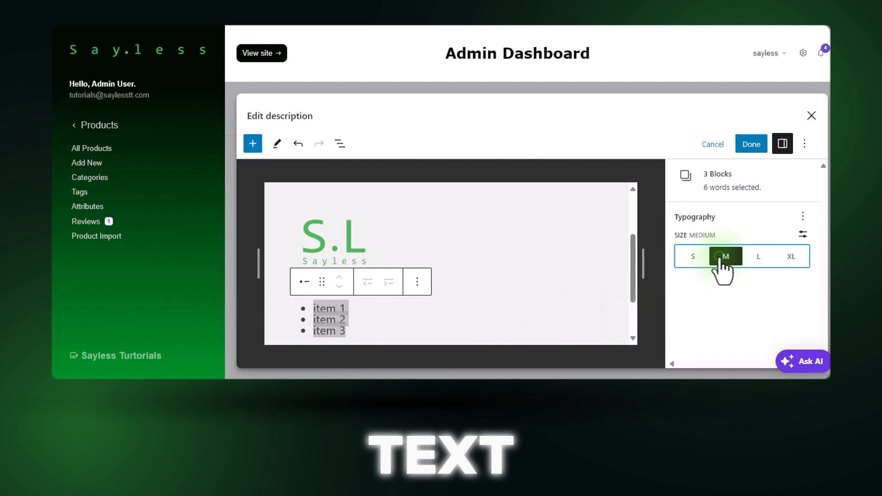
pyautogui.click(758, 257)
pyautogui.click(692, 256)
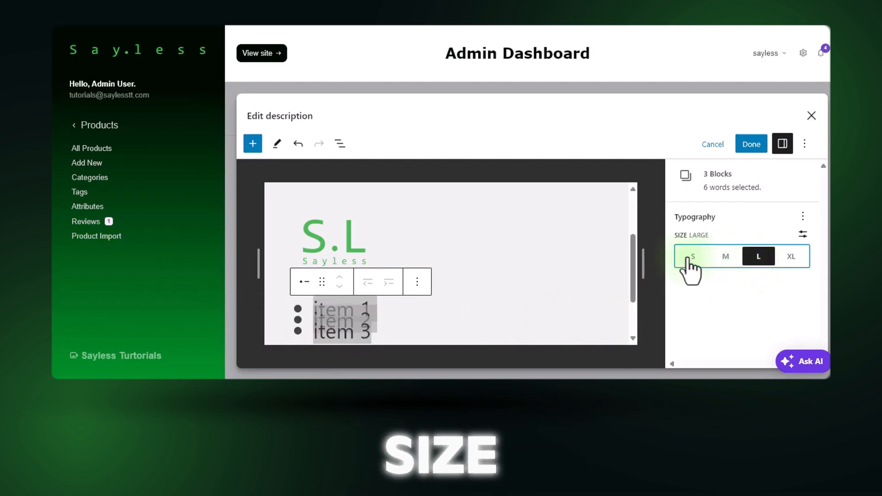
pyautogui.click(803, 234)
pyautogui.moveTo(755, 256)
pyautogui.mouseDown()
pyautogui.moveTo(789, 256)
pyautogui.moveTo(755, 256)
pyautogui.mouseUp()
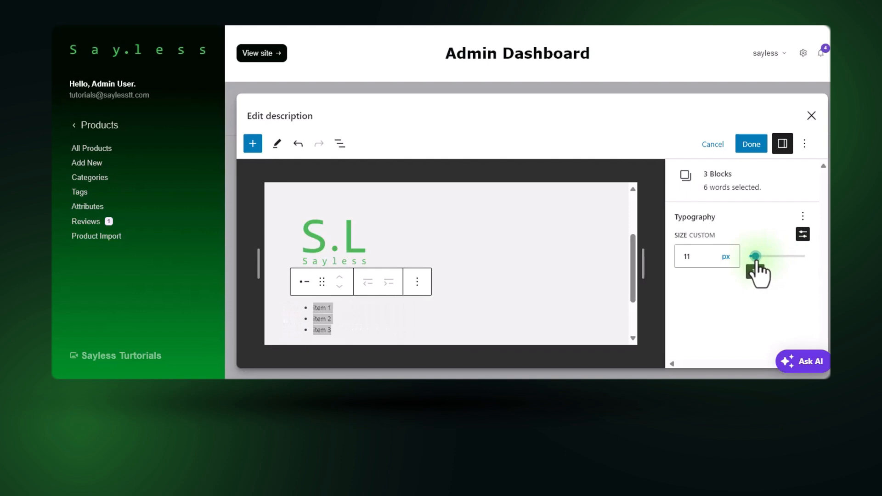
pyautogui.click(803, 234)
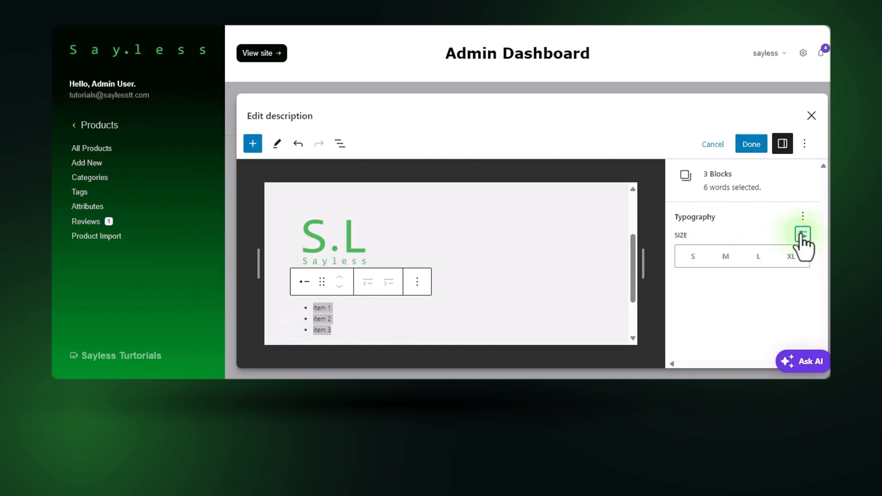
pyautogui.click(726, 256)
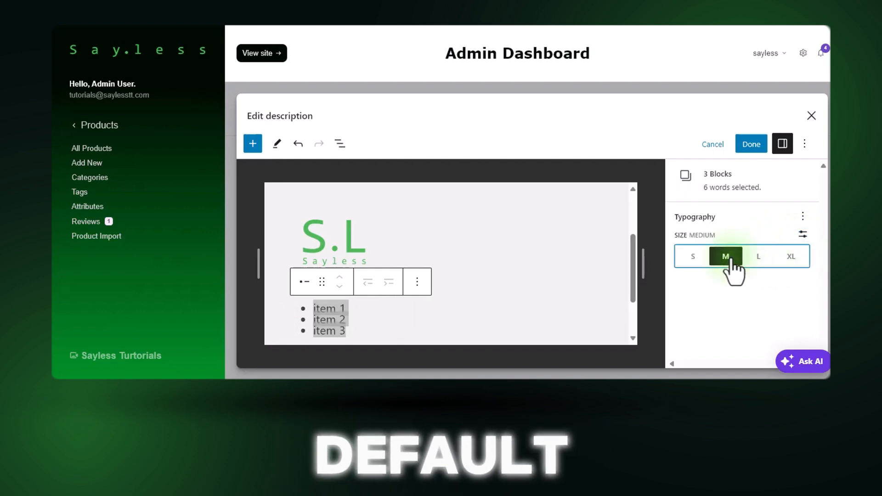
# Add the Appearance typography setting to the three list items, set it to Black, and deselect the list
pyautogui.click(804, 216)
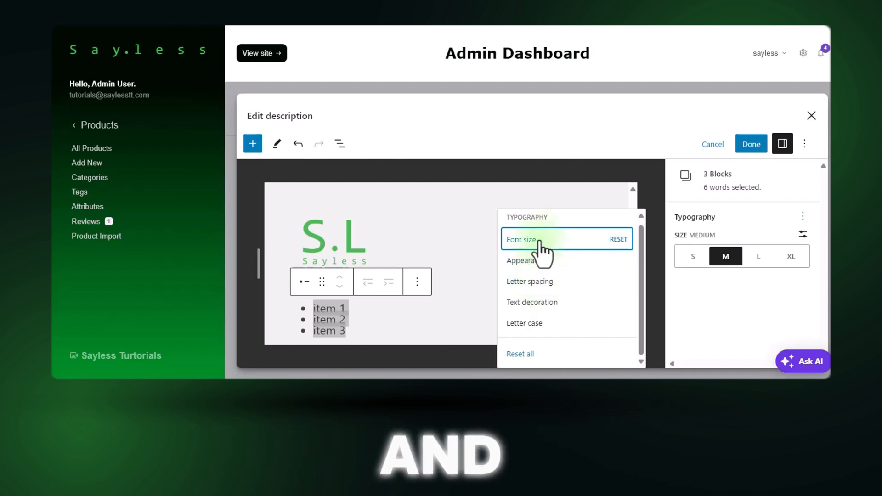
pyautogui.click(535, 260)
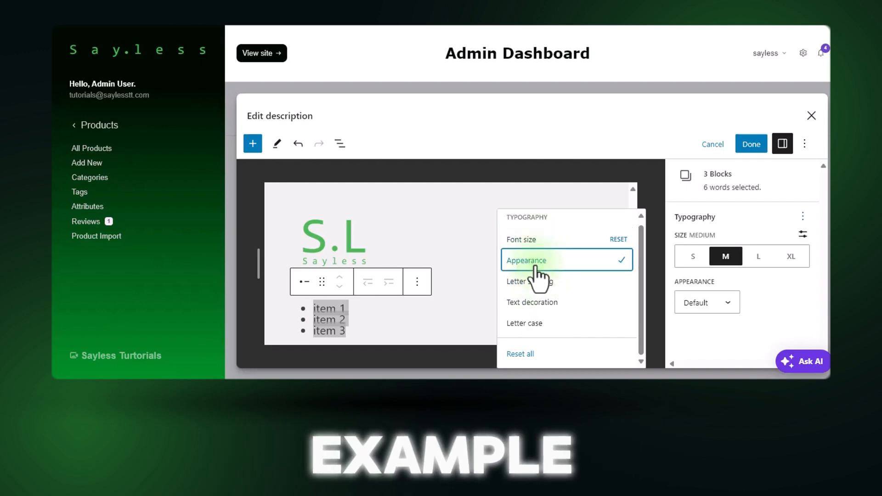
pyautogui.click(689, 302)
pyautogui.scroll(-5, 704, 281)
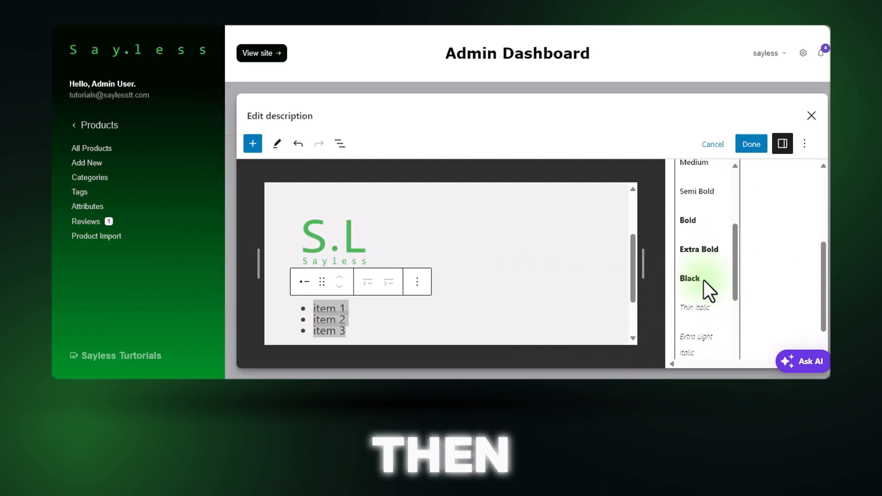
pyautogui.scroll(-3, 701, 230)
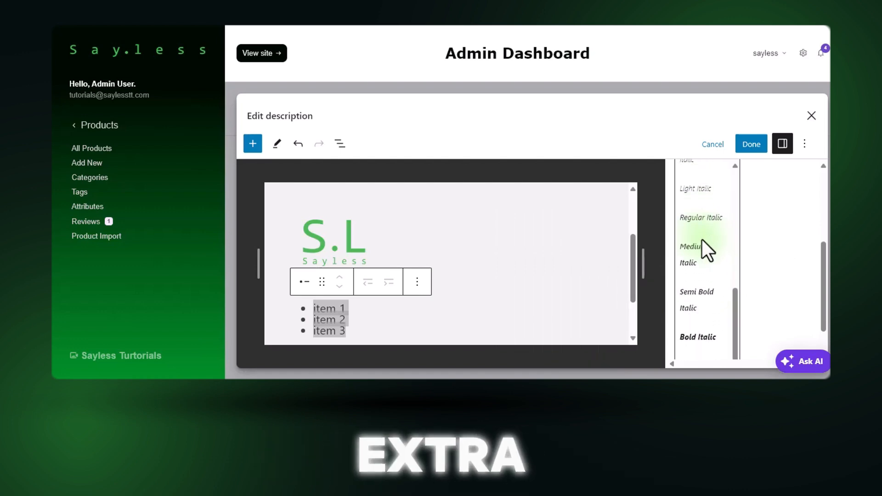
pyautogui.scroll(5, 691, 316)
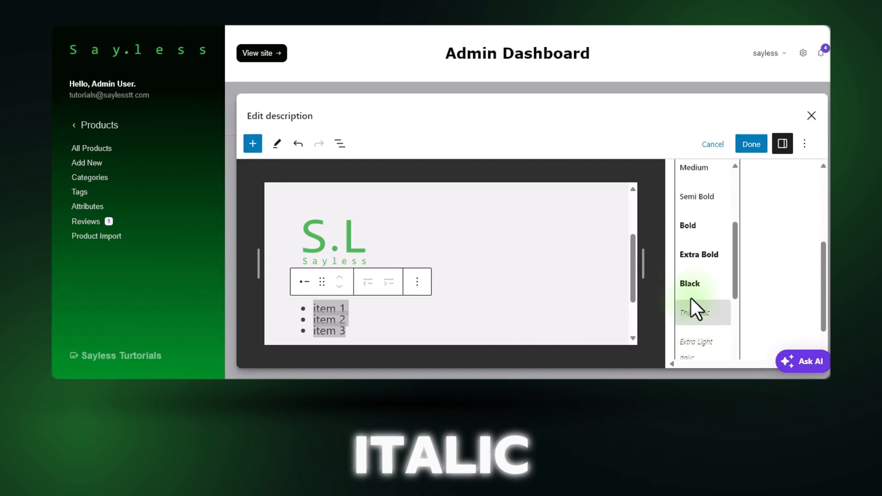
pyautogui.click(691, 283)
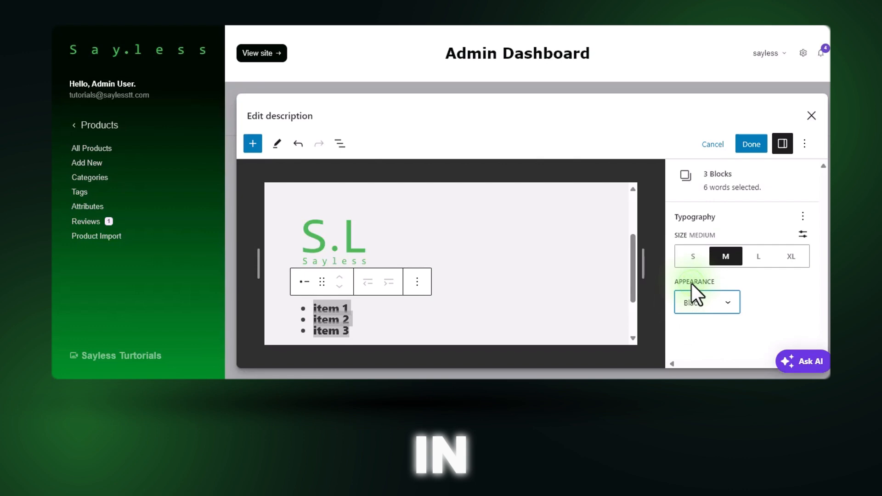
pyautogui.click(534, 297)
pyautogui.click(518, 246)
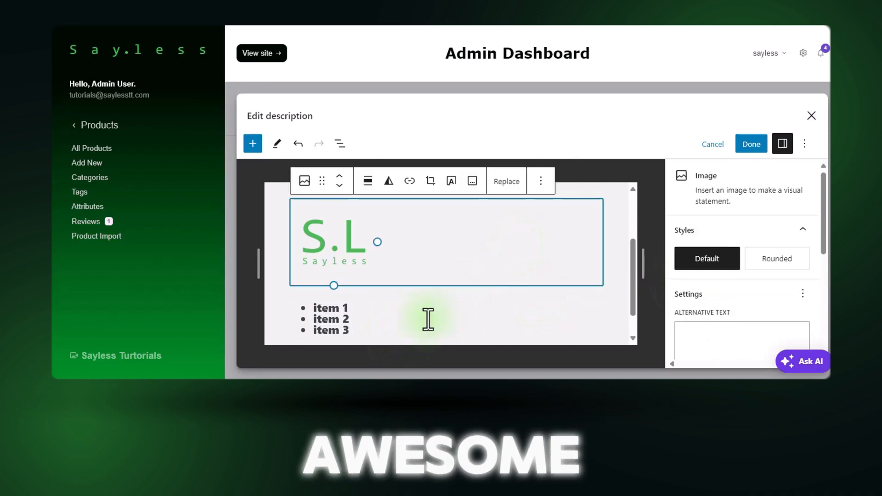
# Apply the edited description to the product and review it on the product form down to the Images section
pyautogui.click(749, 151)
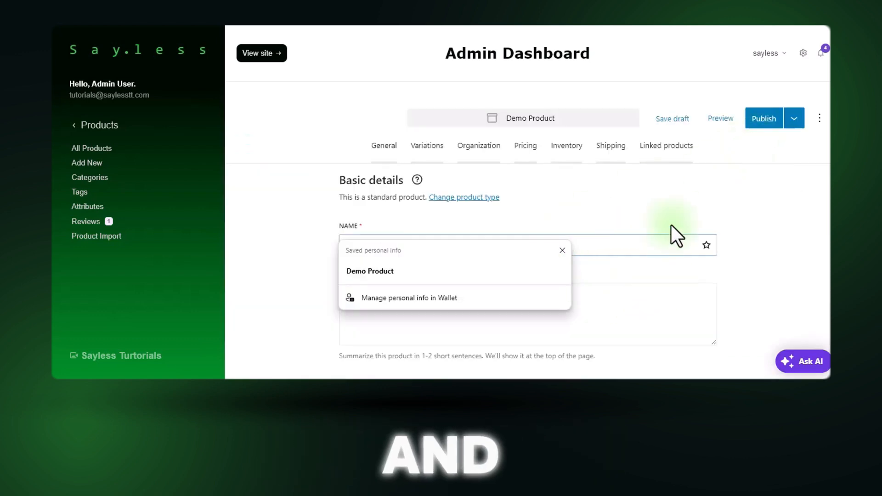
pyautogui.scroll(-6, 519, 295)
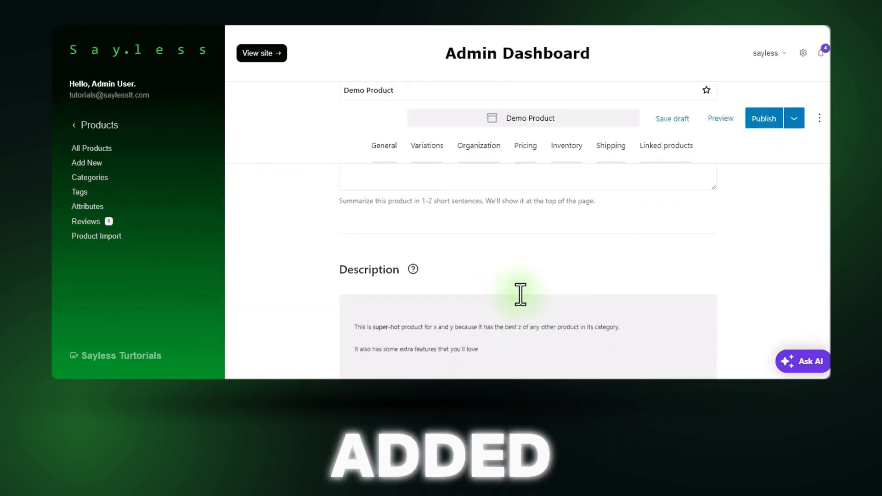
pyautogui.scroll(-2, 413, 234)
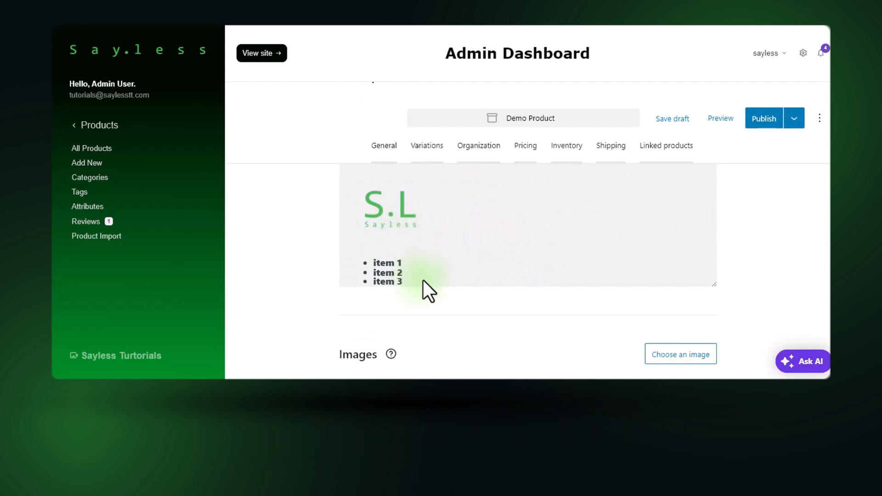
pyautogui.scroll(3, 427, 289)
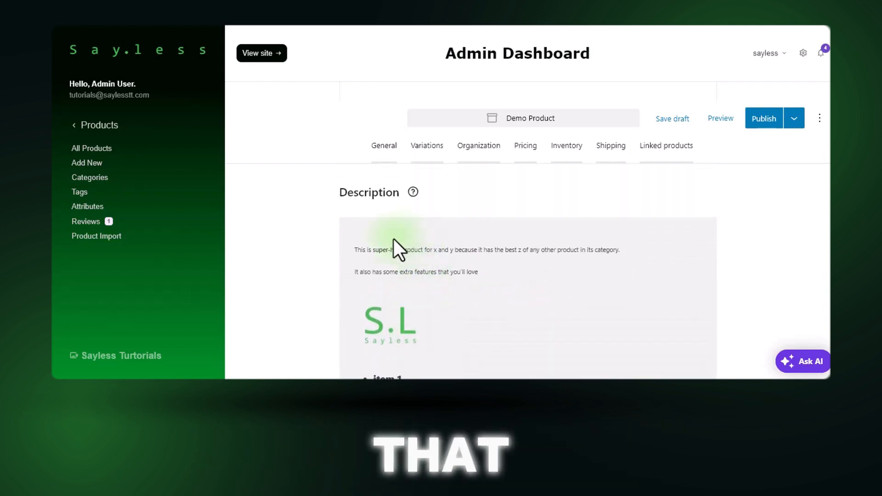
pyautogui.scroll(-2, 394, 239)
pyautogui.scroll(-3, 392, 250)
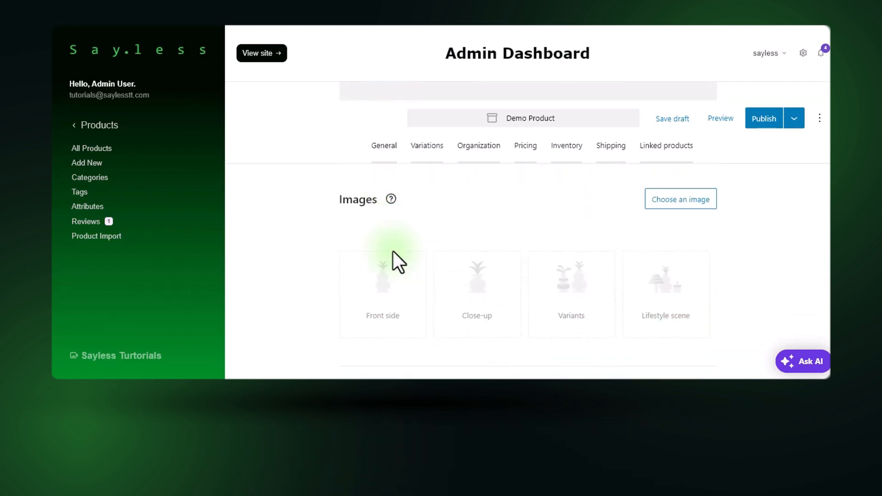
# Add the S.L Sayless logo from the Sayless Logos media folder as the product's first image
pyautogui.scroll(-3, 392, 251)
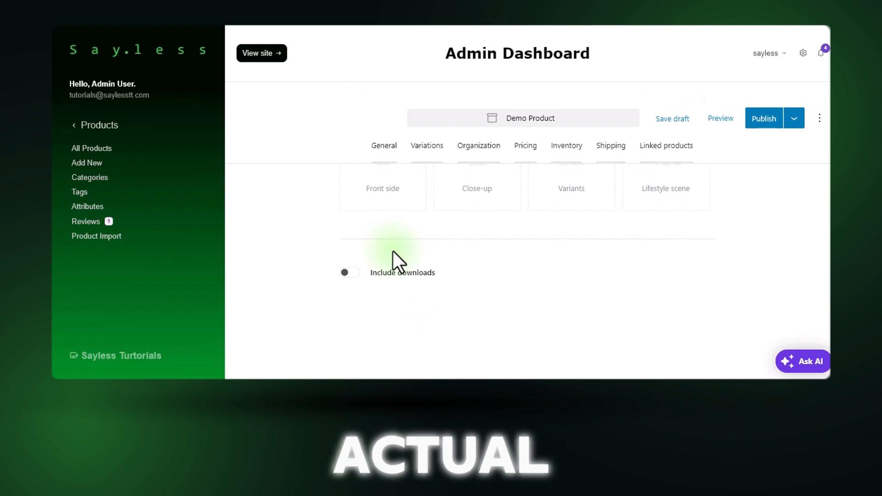
pyautogui.scroll(4, 393, 251)
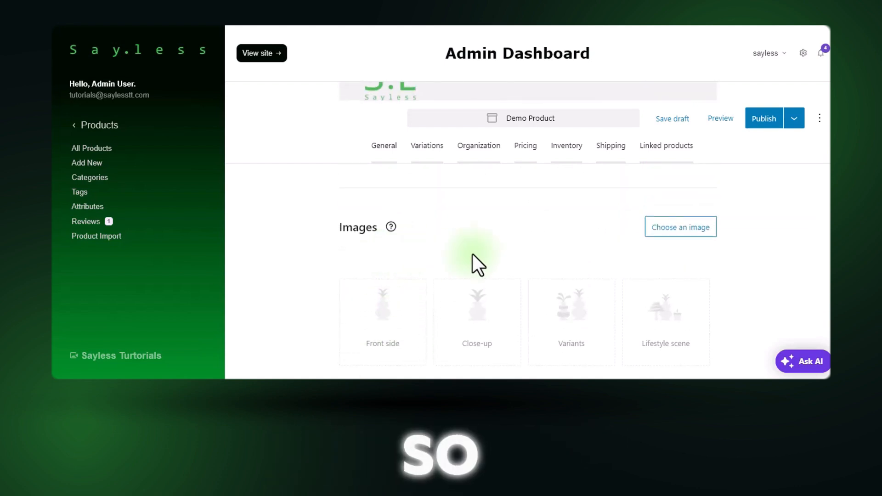
pyautogui.click(698, 238)
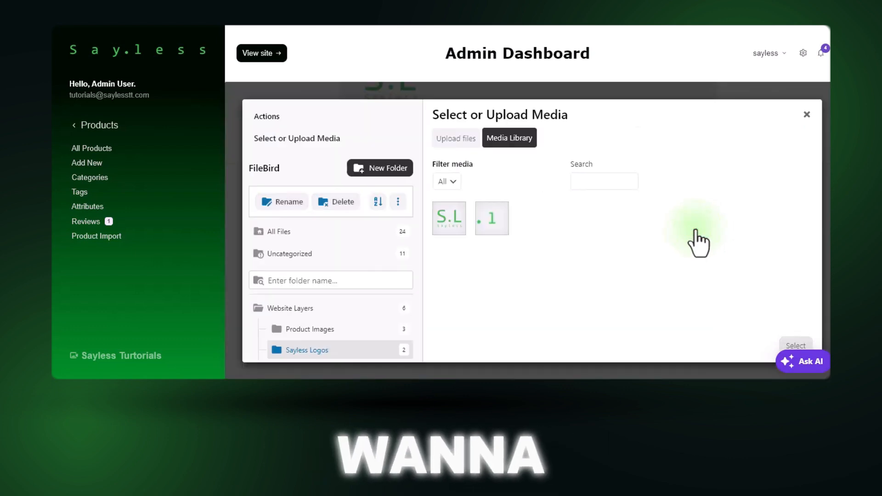
pyautogui.click(452, 235)
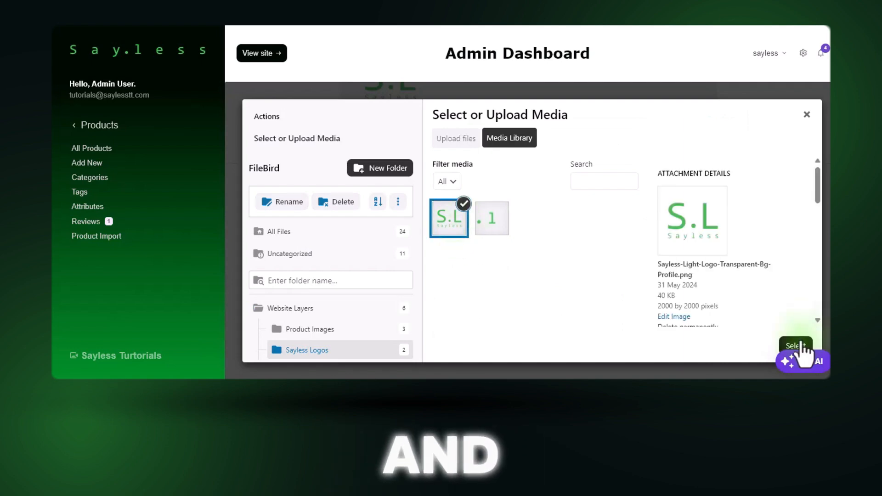
pyautogui.click(800, 347)
pyautogui.scroll(-2, 517, 279)
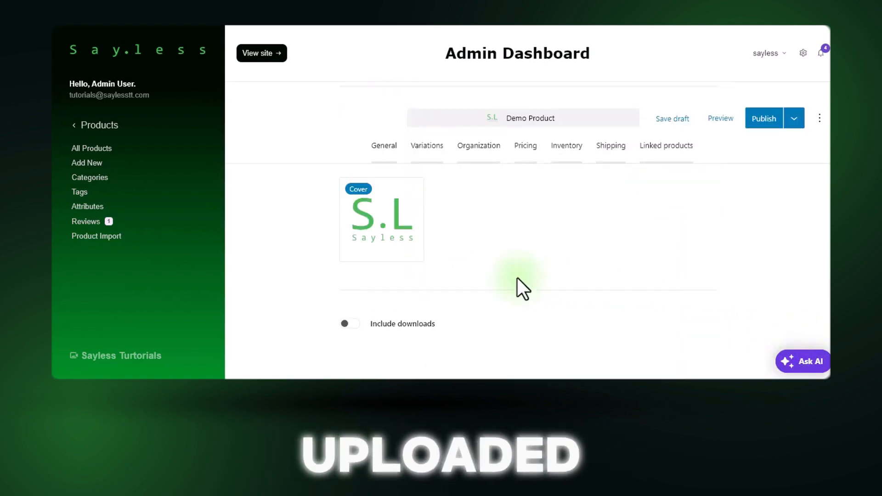
pyautogui.scroll(2, 399, 221)
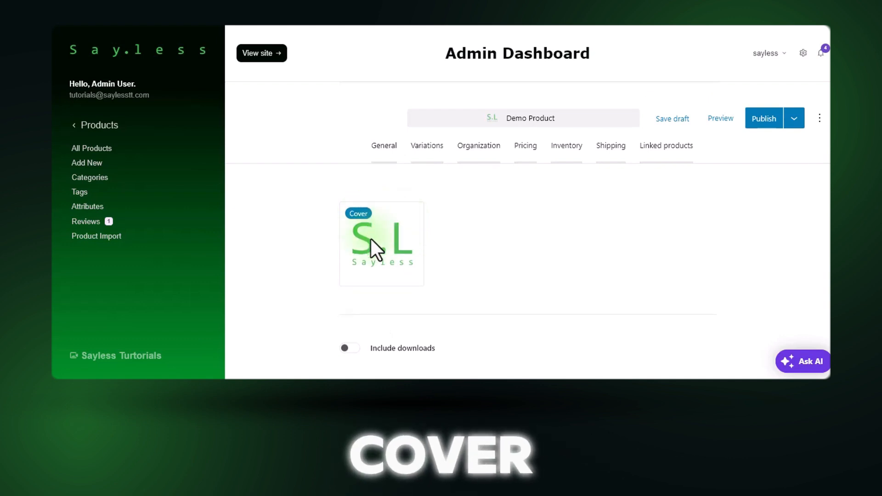
pyautogui.scroll(-2, 371, 238)
# Add the second logo image, showing ".l", to the product's images
pyautogui.scroll(3, 370, 250)
pyautogui.click(675, 190)
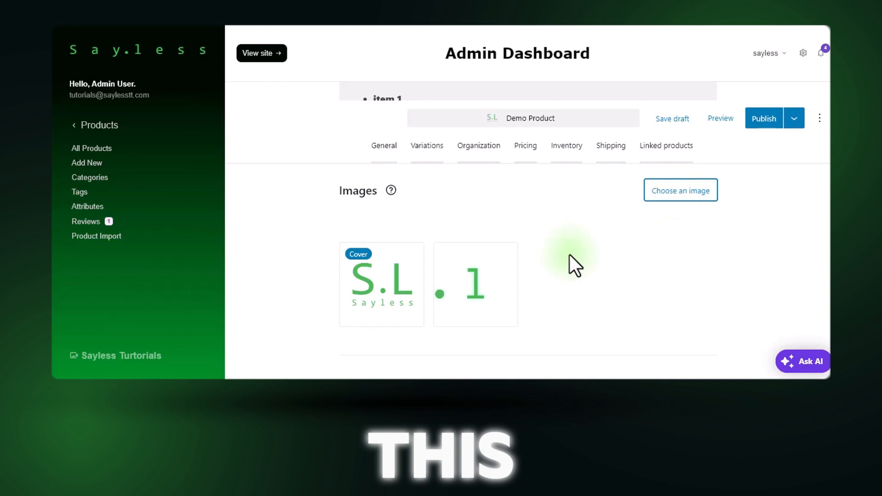
pyautogui.scroll(-3, 570, 255)
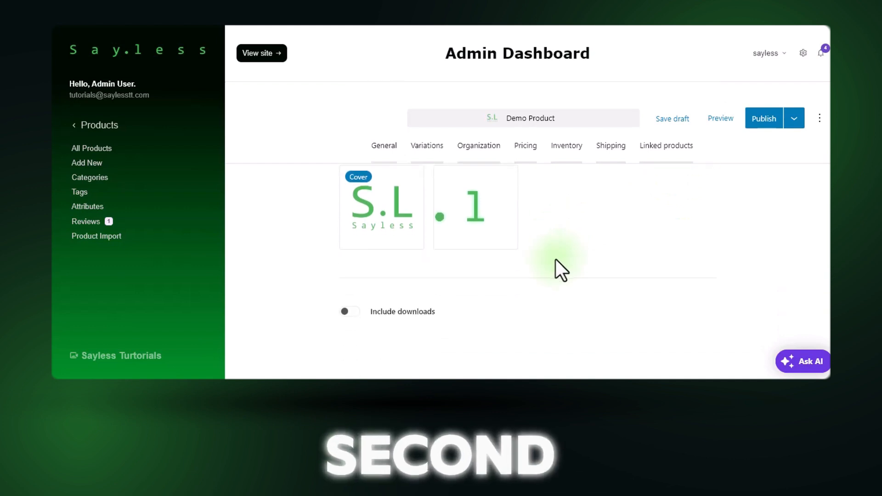
pyautogui.scroll(2, 547, 255)
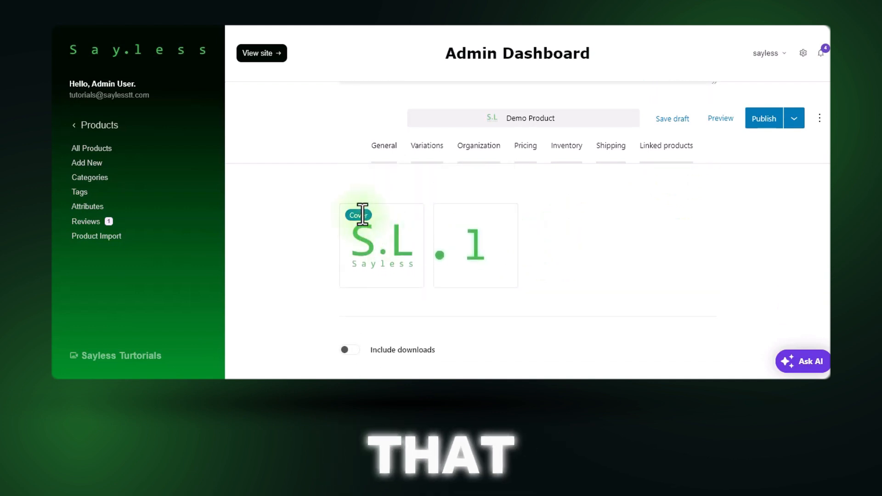
# Try the second image as the product cover, then set the S.L Sayless logo as the cover again
pyautogui.click(461, 243)
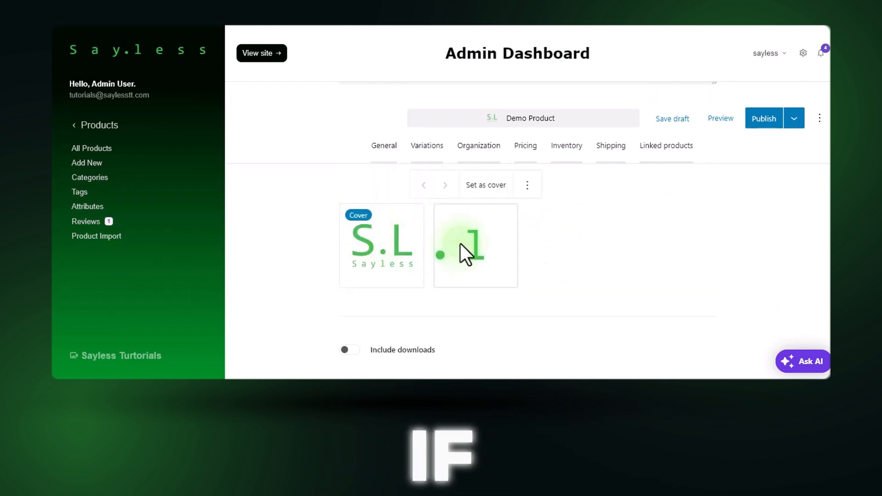
pyautogui.click(486, 185)
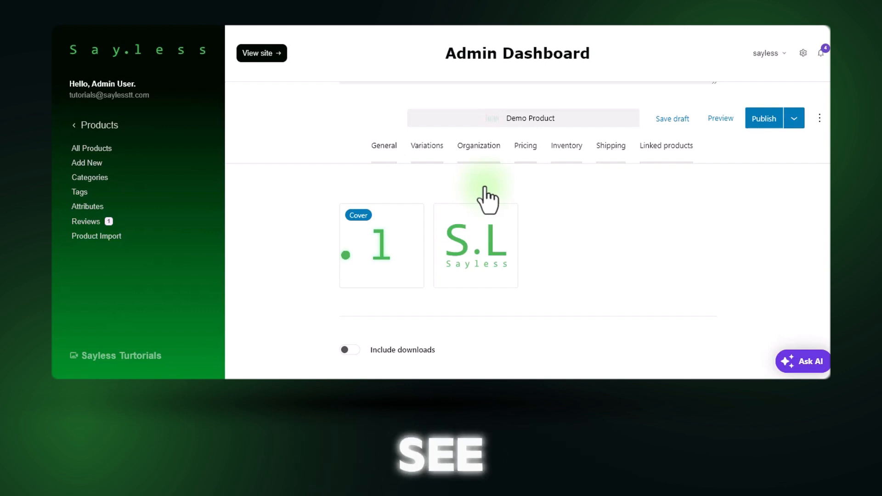
pyautogui.moveTo(473, 248)
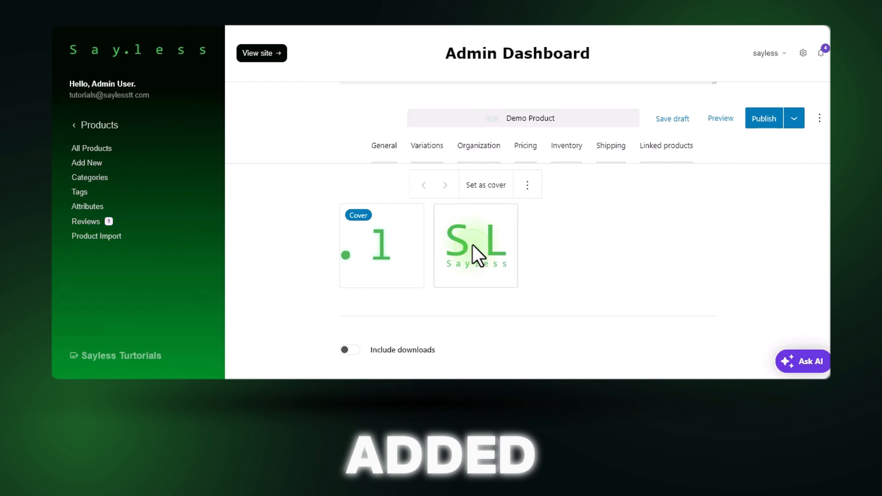
pyautogui.click(481, 186)
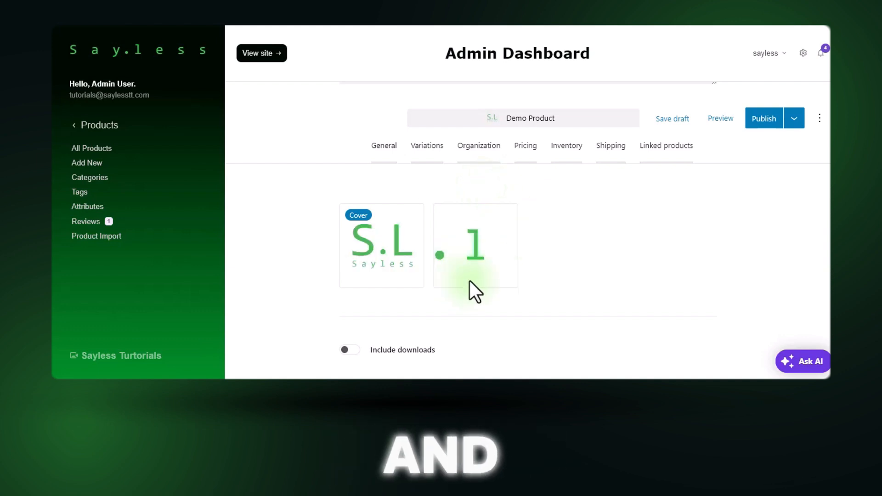
# Examine the available product types in the basic details and close the list without choosing another type
pyautogui.scroll(-2, 522, 246)
pyautogui.scroll(8, 522, 246)
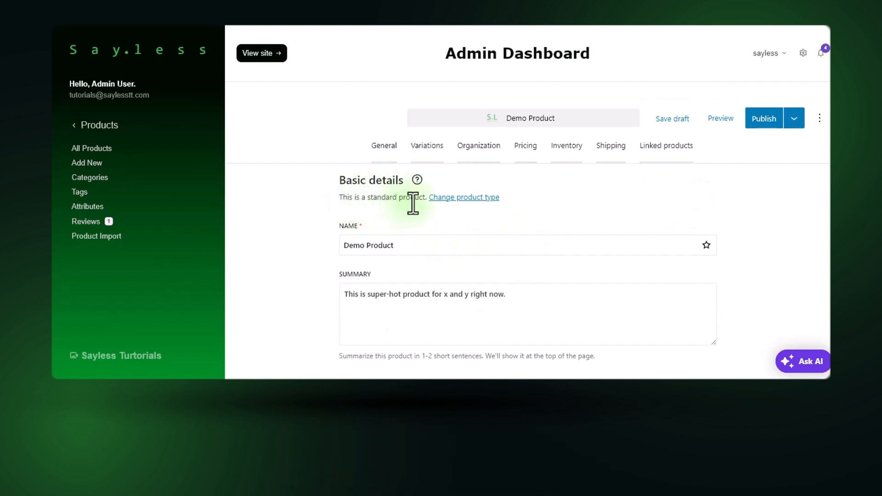
pyautogui.click(451, 198)
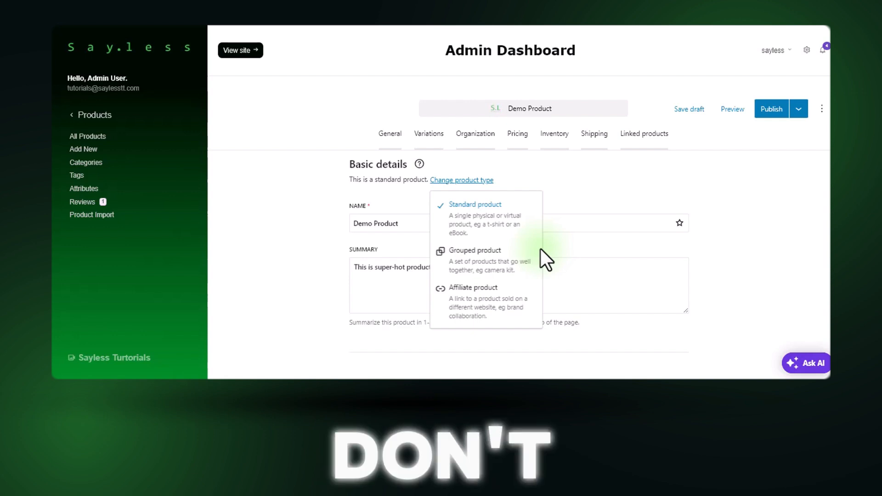
pyautogui.click(664, 188)
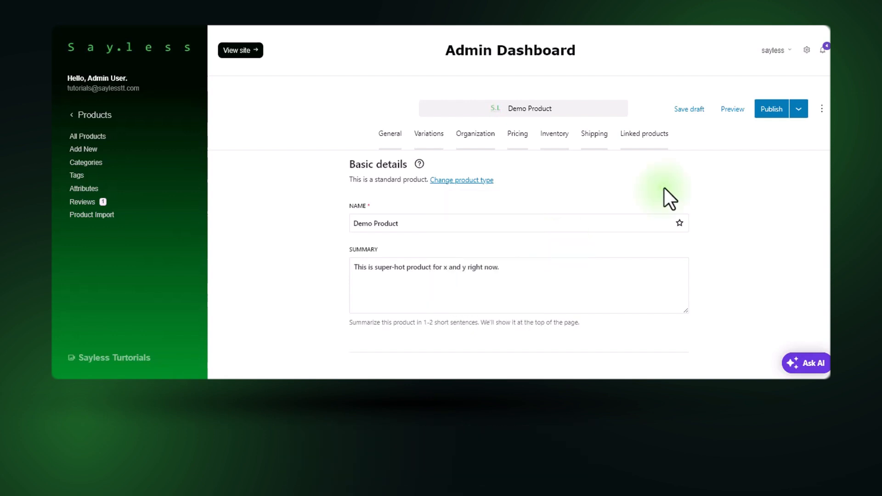
# Save the product as a draft and review the sections for its variation options and variations
pyautogui.click(687, 114)
pyautogui.scroll(-5, 549, 208)
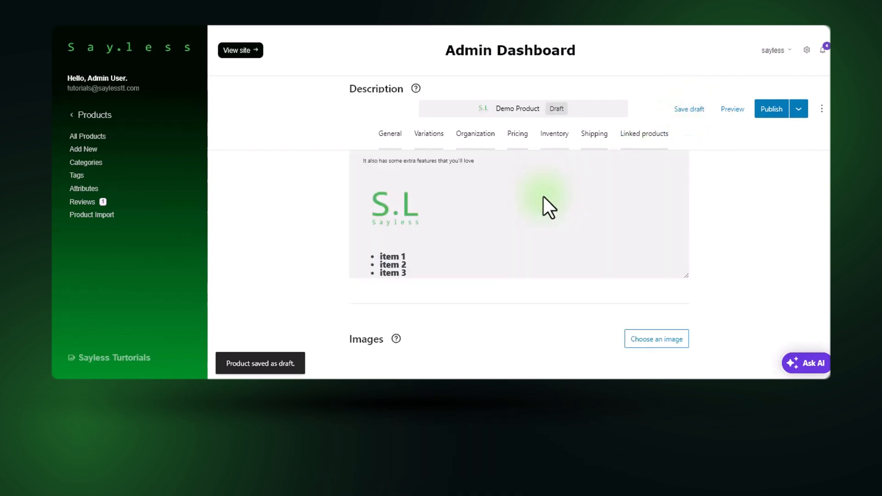
pyautogui.click(261, 372)
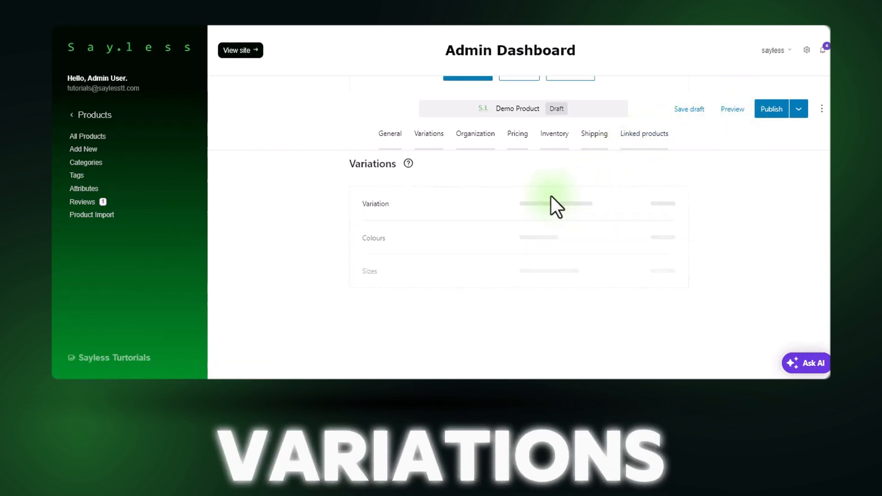
pyautogui.scroll(3, 510, 233)
pyautogui.scroll(2, 509, 232)
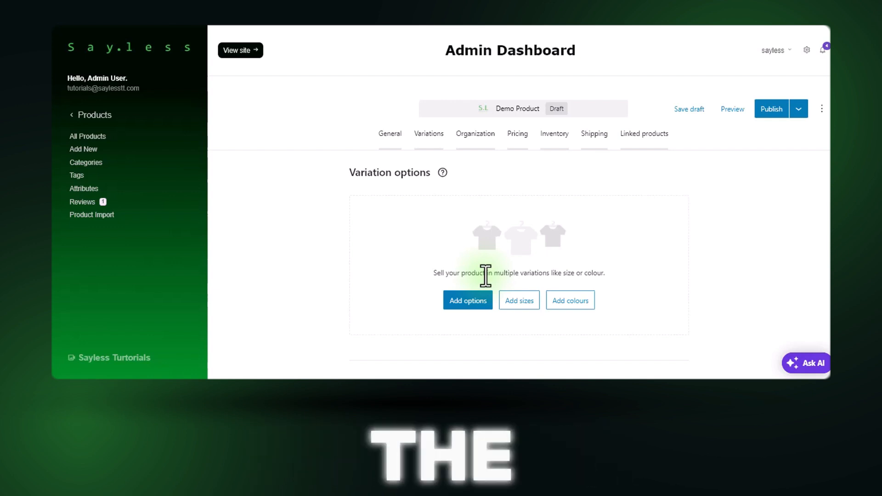
# Create a product category named "Demo Category" in the product catalog settings, with no parent category
pyautogui.click(476, 138)
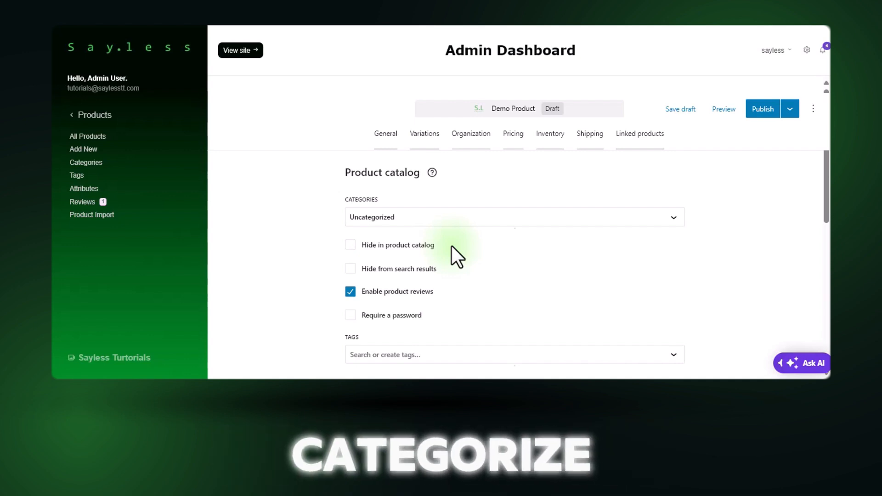
pyautogui.click(429, 223)
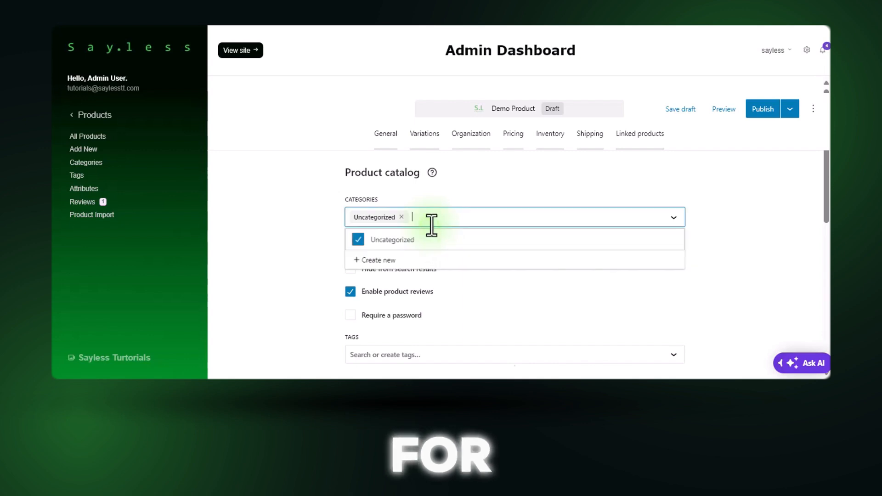
pyautogui.click(374, 260)
pyautogui.click(400, 200)
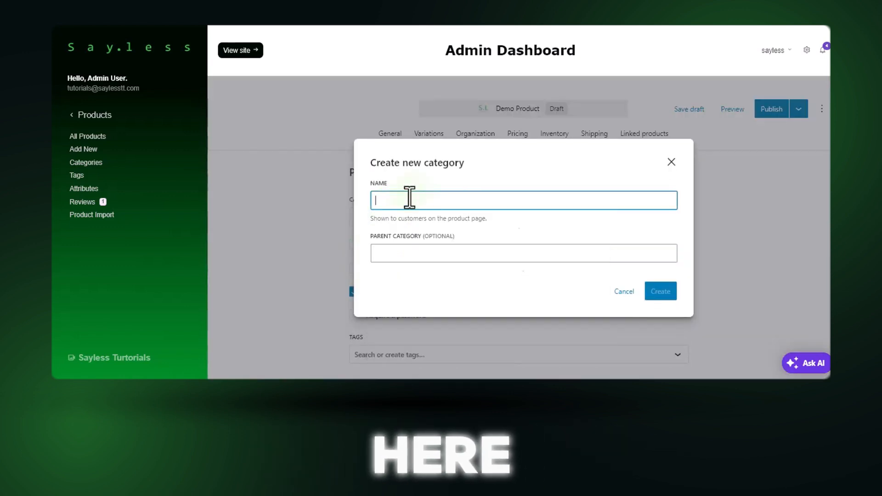
pyautogui.write('Demo Category')
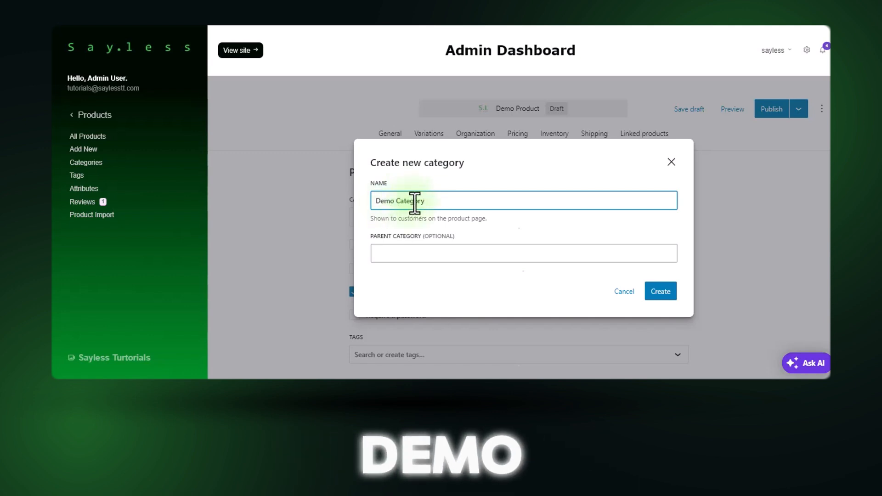
pyautogui.click(377, 253)
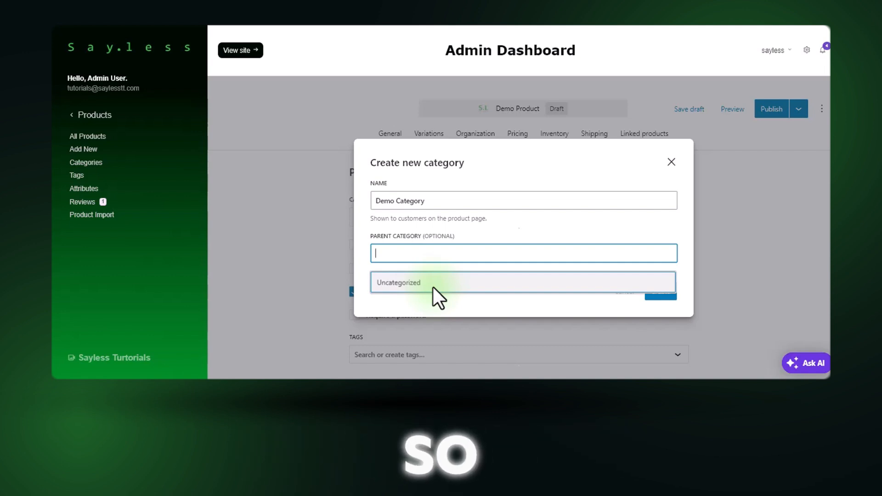
pyautogui.click(504, 222)
pyautogui.click(672, 292)
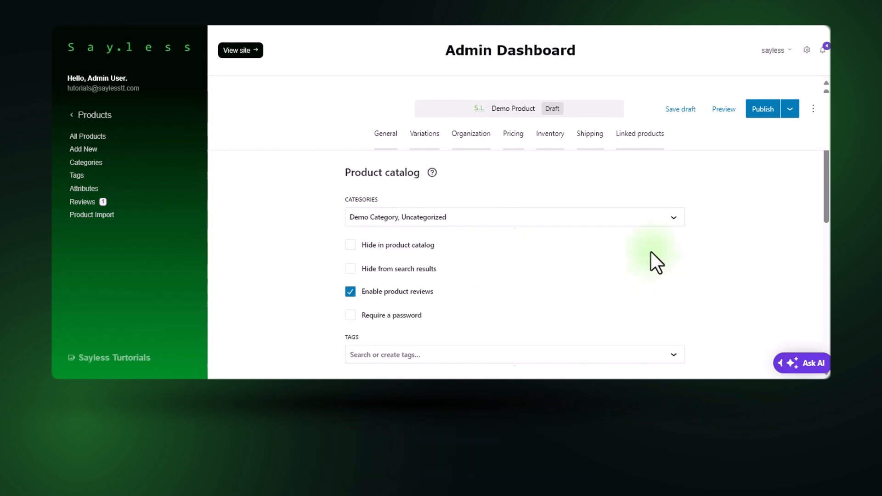
# Remove both Demo Category and Uncategorized from the product's categories
pyautogui.click(645, 215)
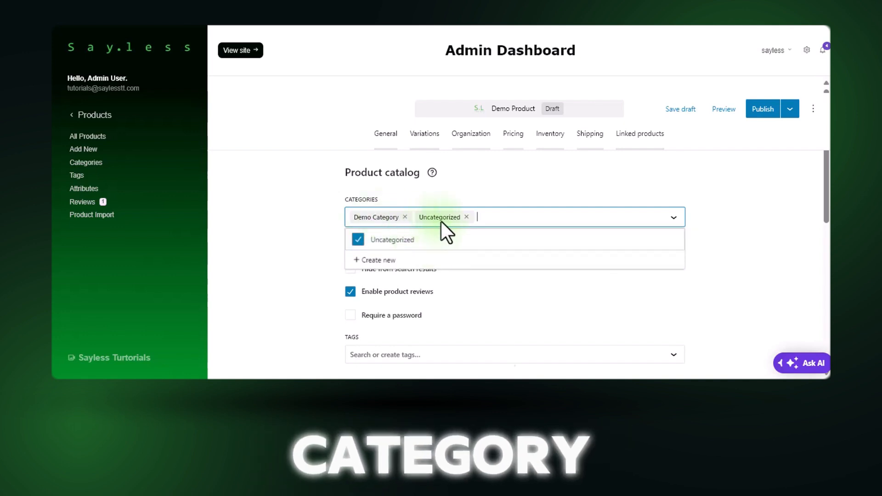
pyautogui.click(405, 216)
pyautogui.click(405, 217)
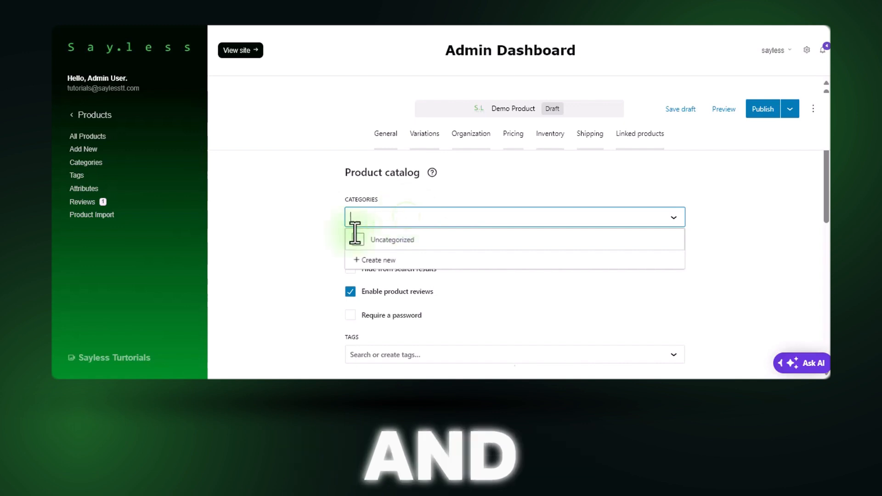
pyautogui.click(321, 247)
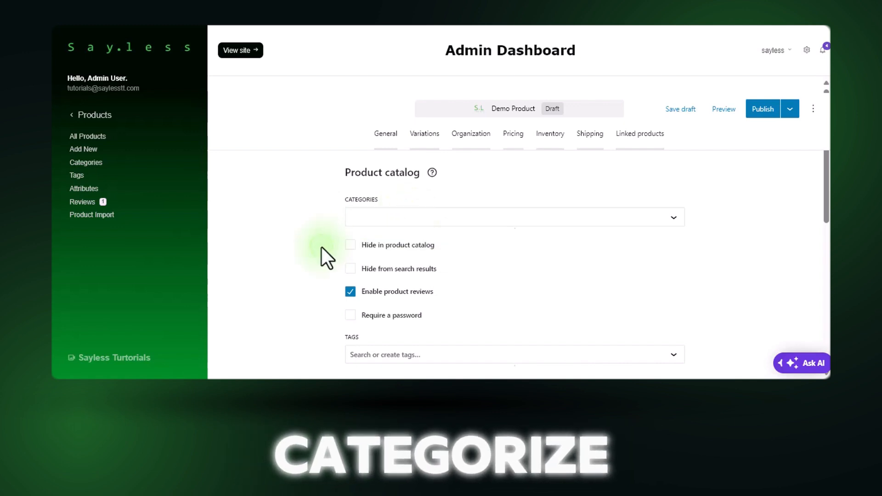
# Assign only Demo Category to the product, after trying it together with Uncategorized, and review the catalog options down to Attributes
pyautogui.click(396, 224)
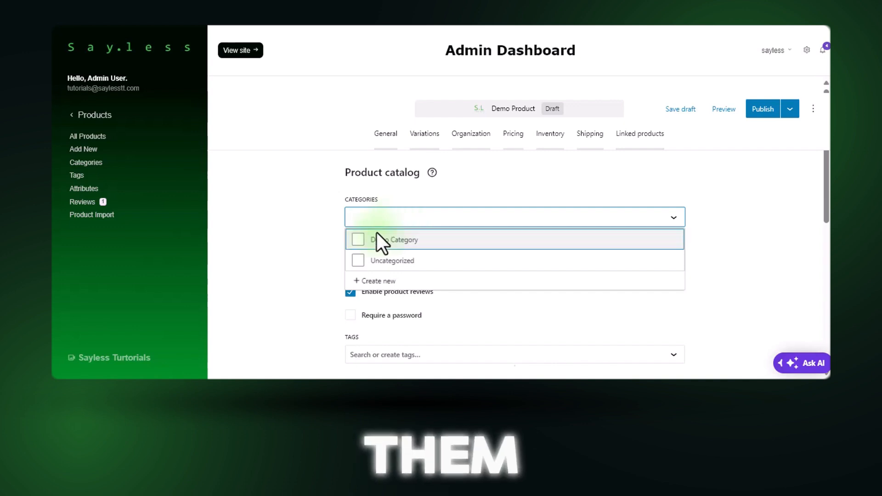
pyautogui.click(360, 241)
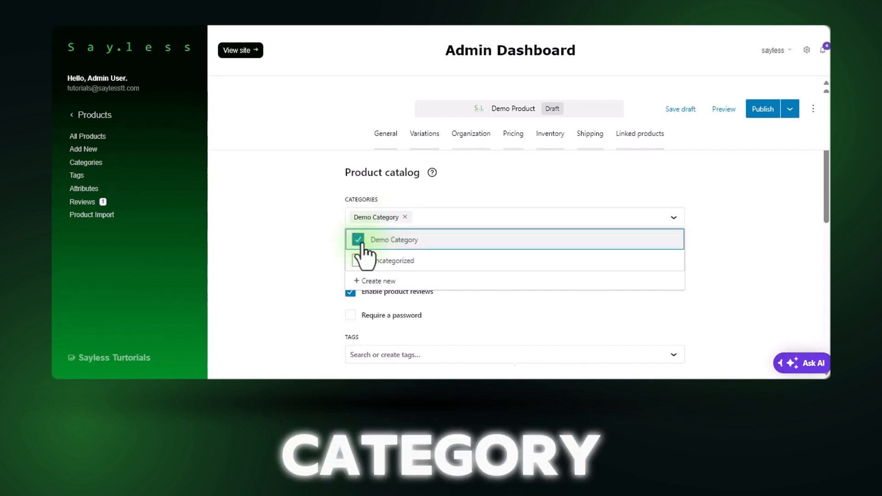
pyautogui.click(359, 262)
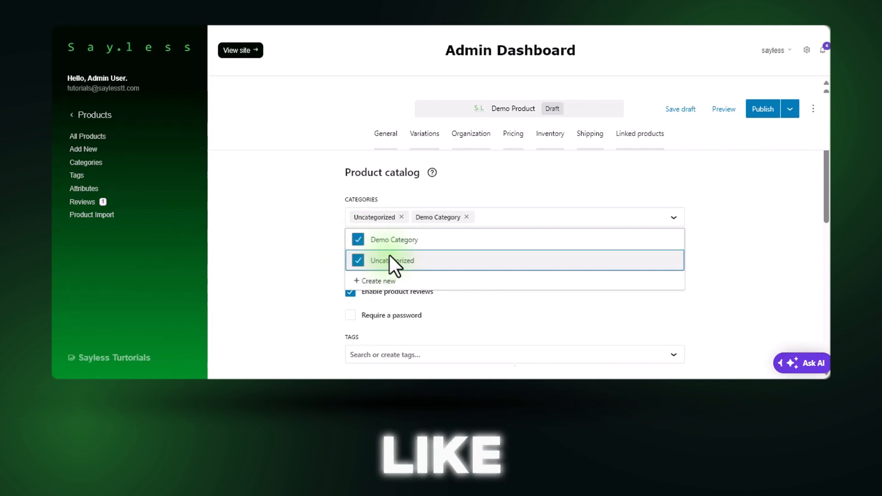
pyautogui.click(401, 217)
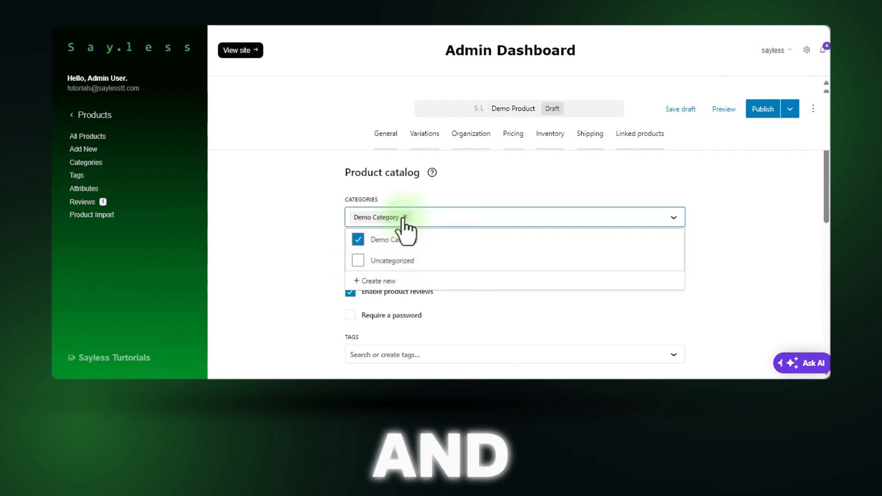
pyautogui.click(269, 236)
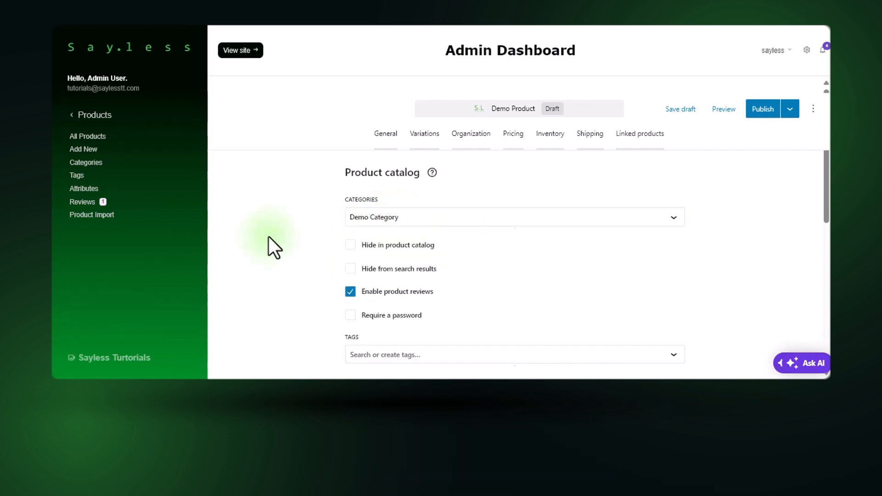
pyautogui.scroll(-1, 283, 239)
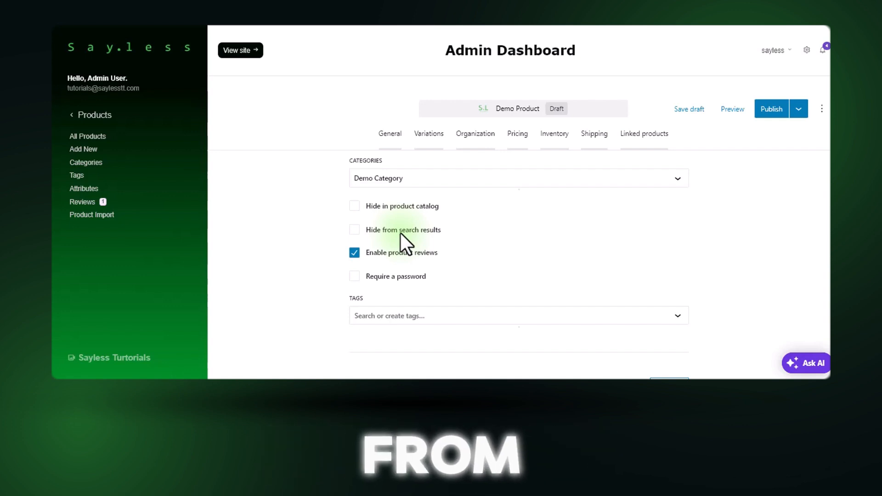
pyautogui.scroll(-3, 401, 233)
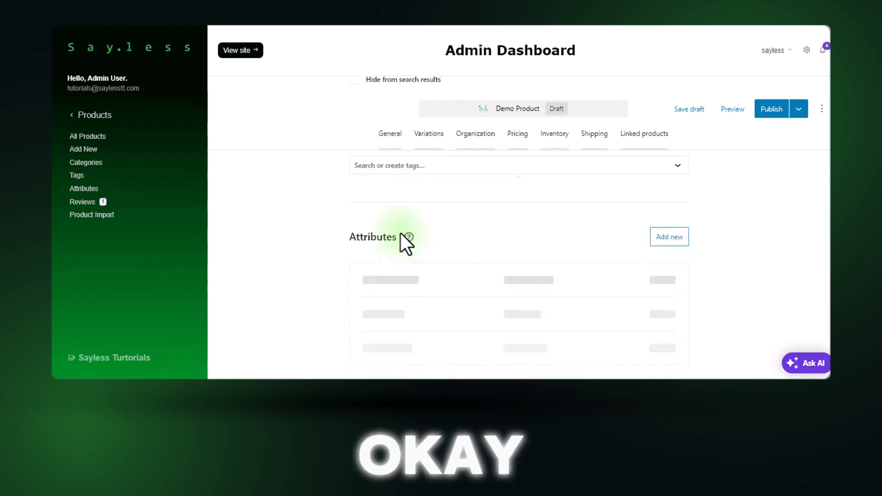
# Create a product tag named "Demo Tag" and keep it assigned to the product
pyautogui.scroll(2, 400, 233)
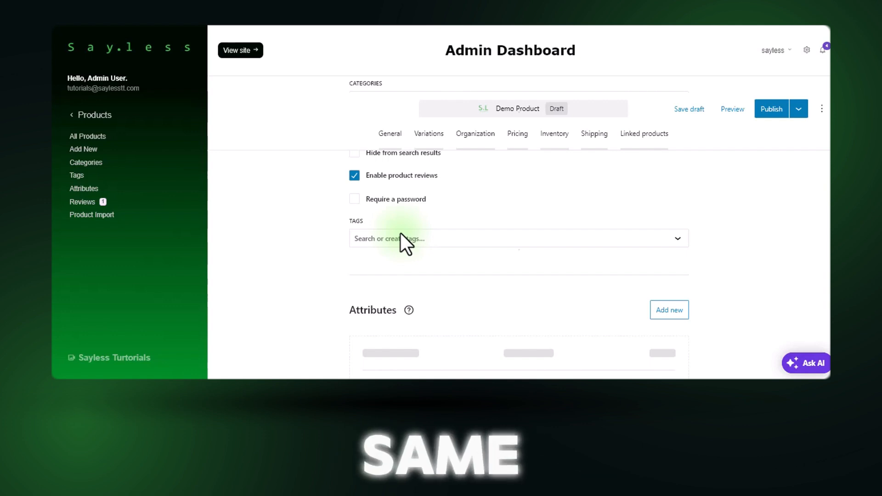
pyautogui.click(401, 236)
pyautogui.click(385, 255)
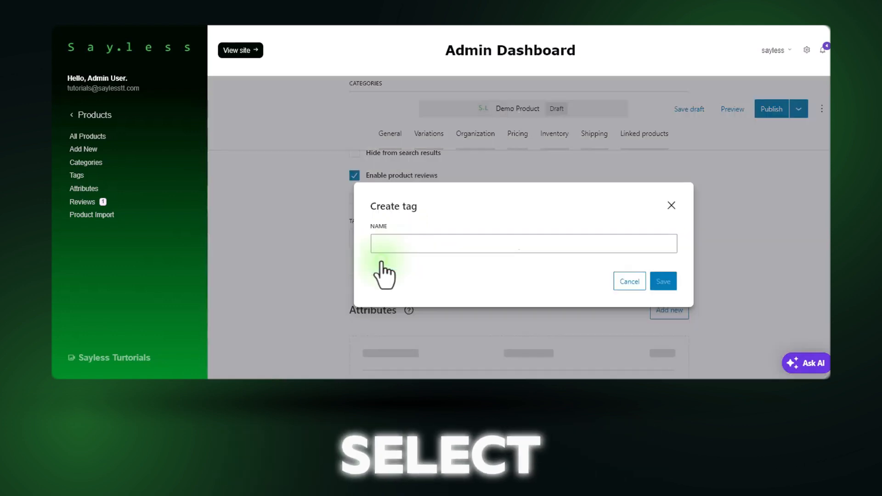
pyautogui.click(405, 235)
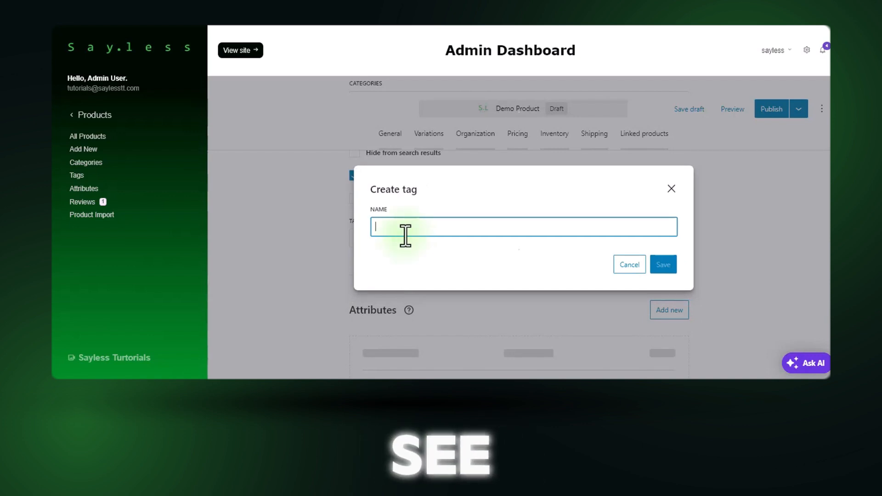
pyautogui.write('Demo')
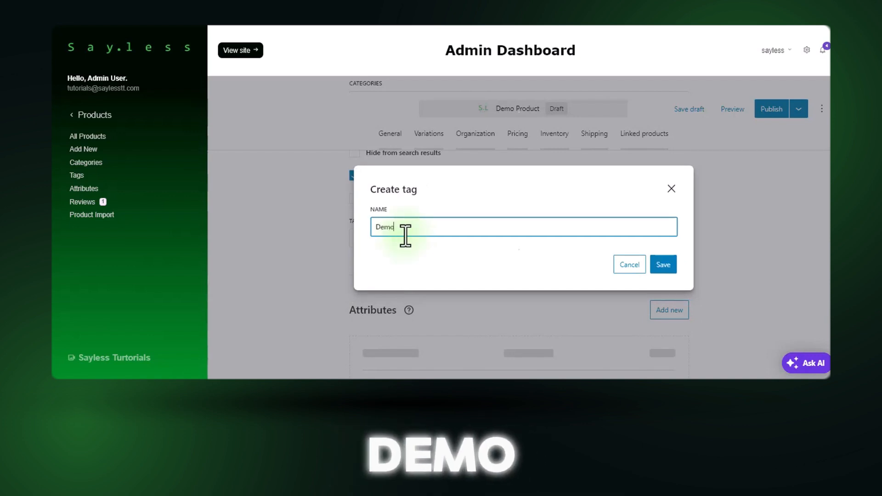
pyautogui.write(' T')
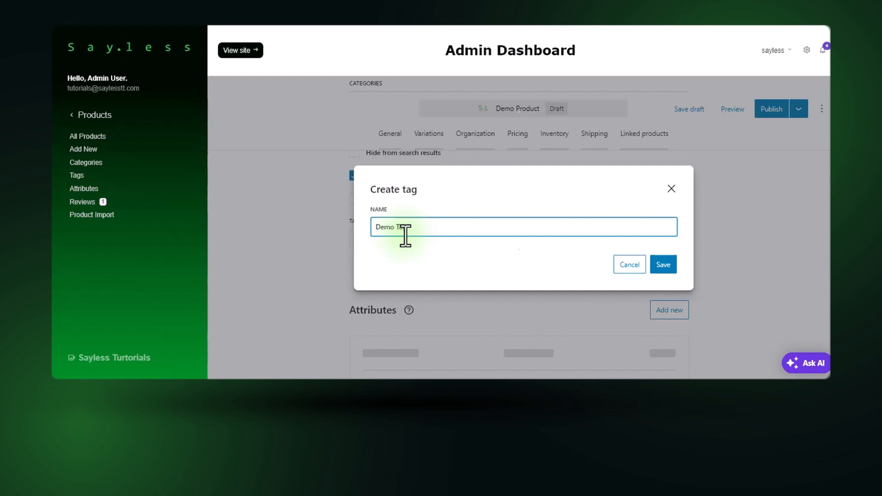
pyautogui.write('ag')
pyautogui.click(663, 265)
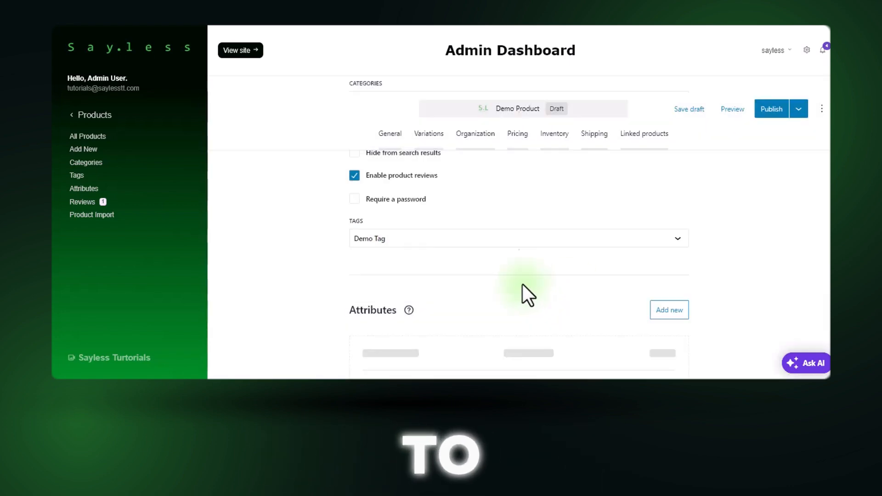
pyautogui.click(522, 239)
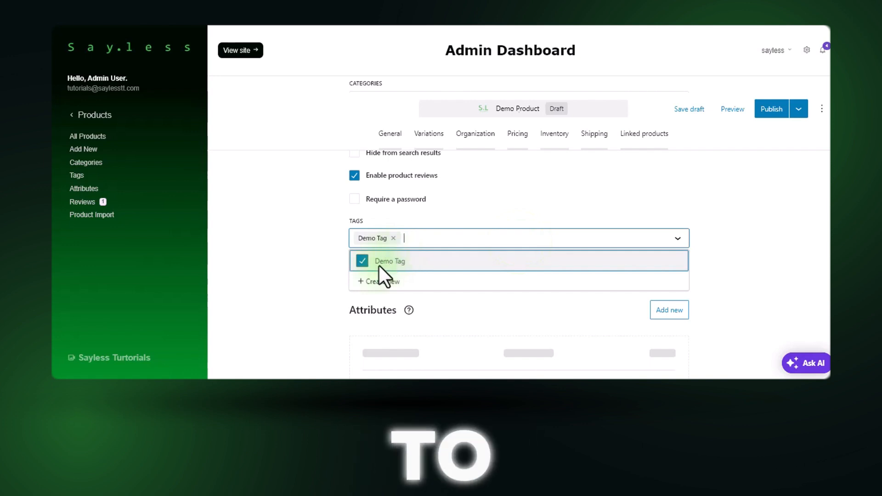
pyautogui.click(315, 263)
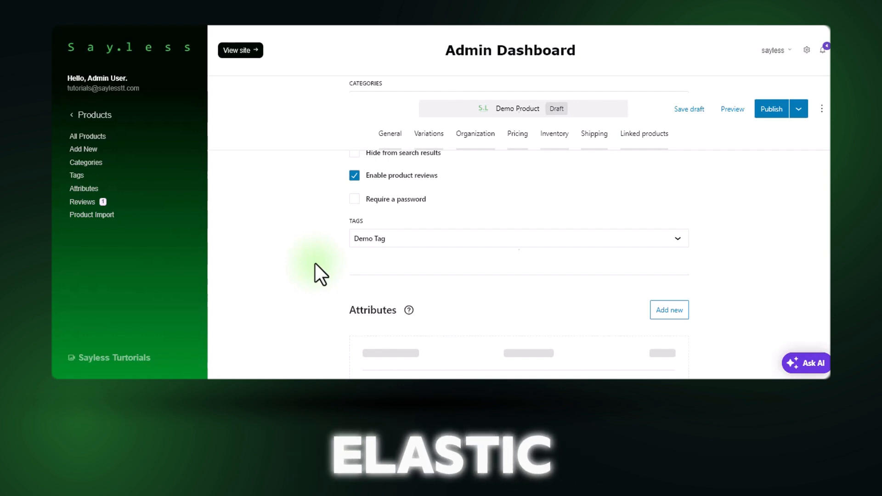
# Start adding product attributes with a new attribute named "Color" that has the value "Red"
pyautogui.scroll(-3, 315, 263)
pyautogui.scroll(2, 315, 264)
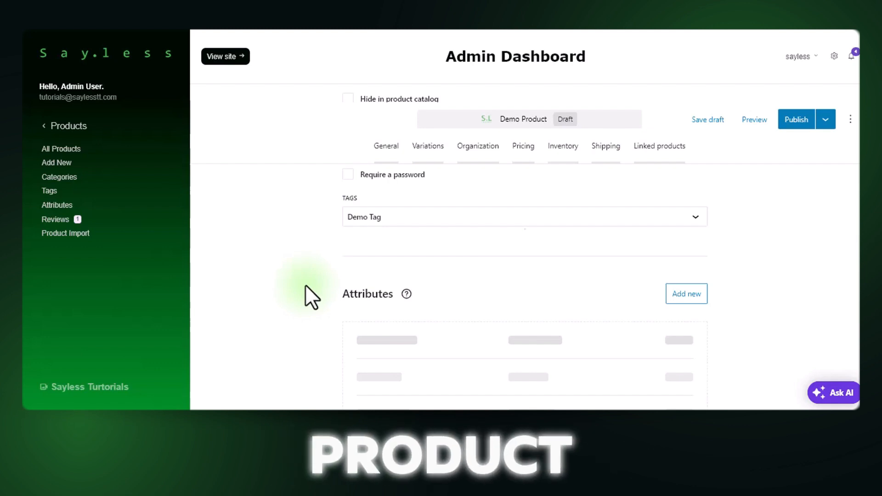
pyautogui.scroll(-2, 316, 284)
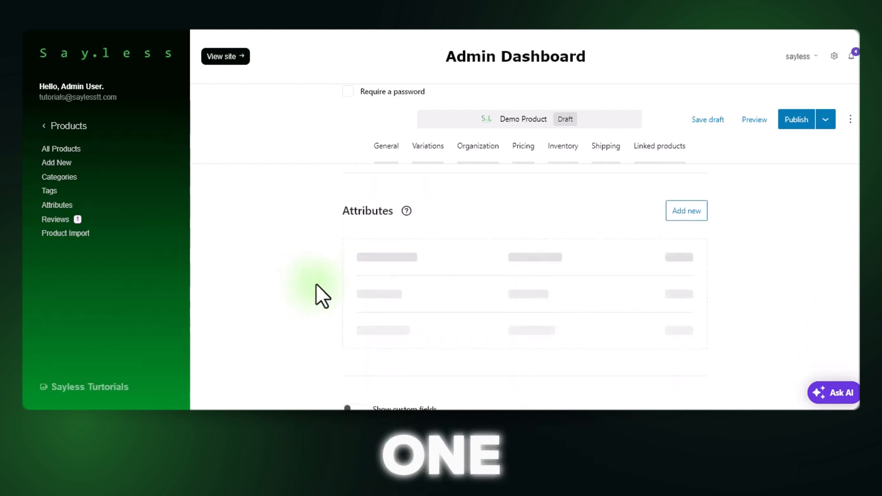
pyautogui.click(681, 215)
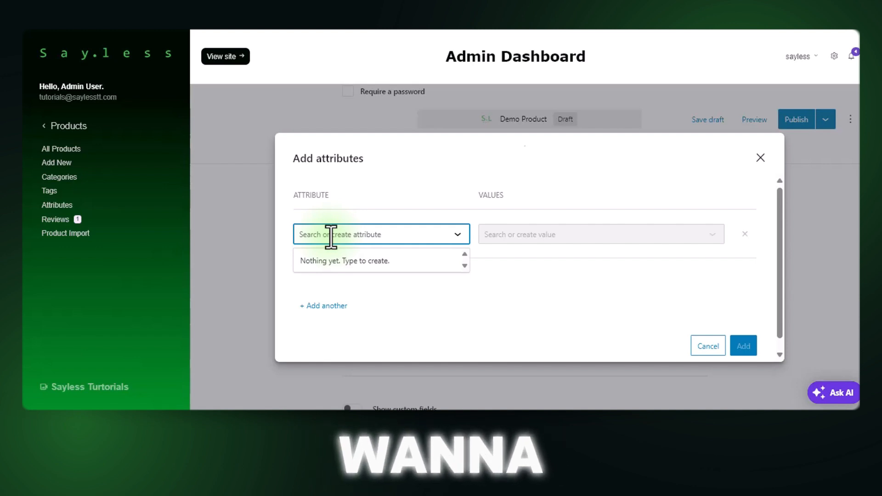
pyautogui.write('Color')
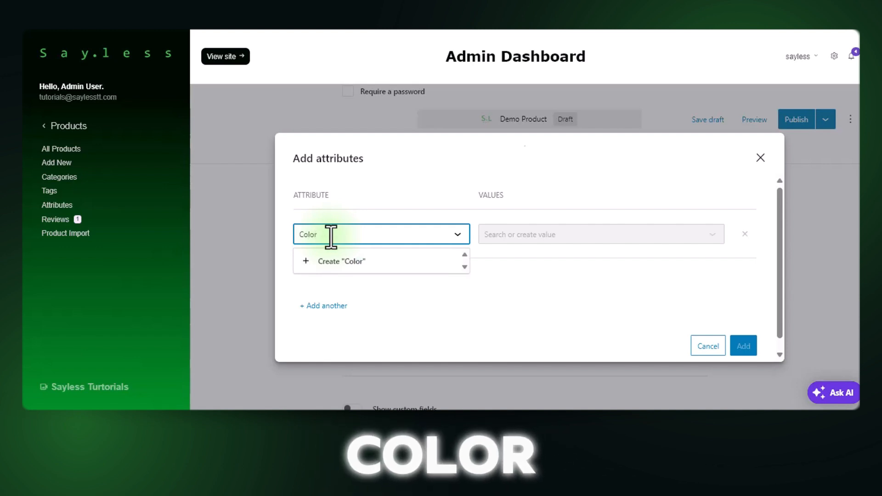
pyautogui.click(330, 253)
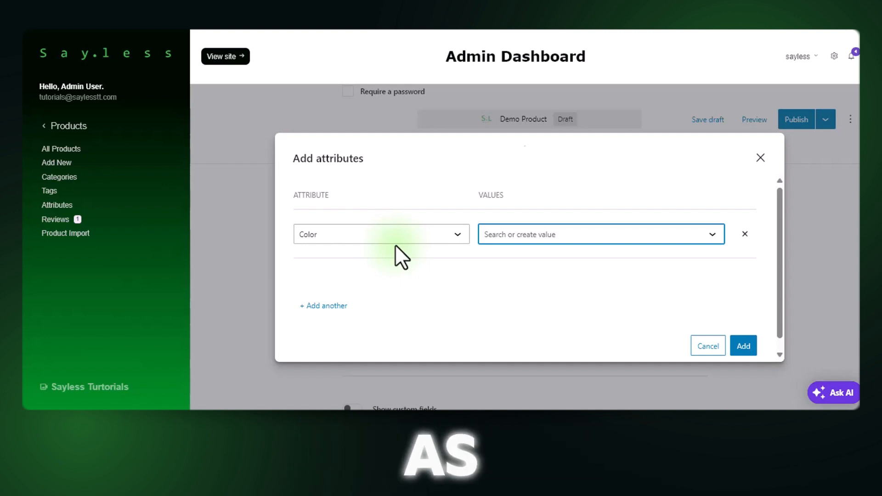
pyautogui.write('Red')
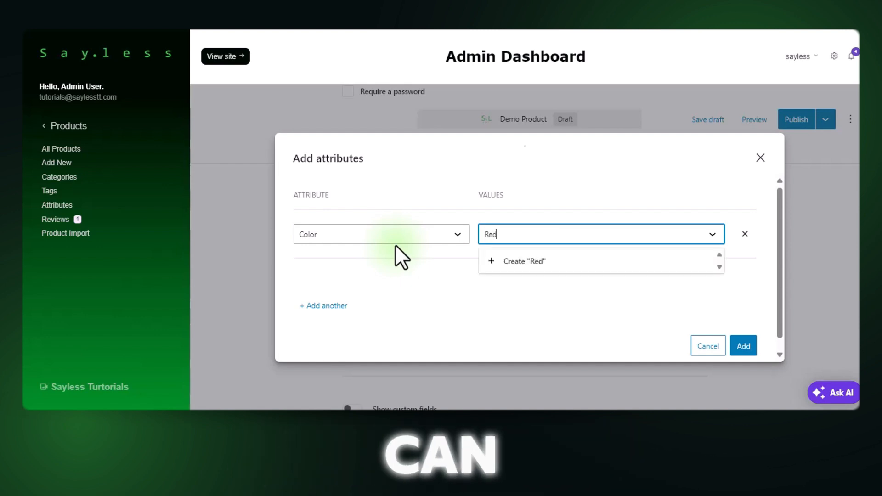
pyautogui.click(494, 261)
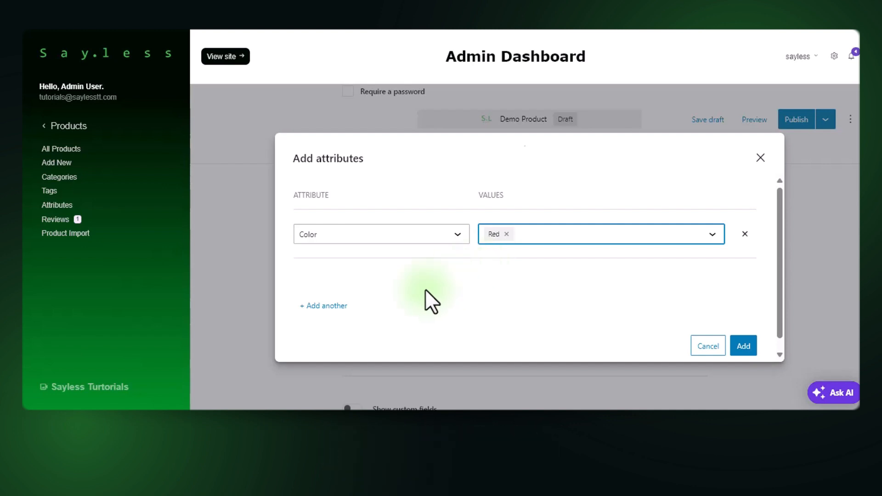
# Create a second attribute named "Material" with the value "100% Cotton" and add both attributes to the product
pyautogui.click(327, 307)
pyautogui.click(341, 251)
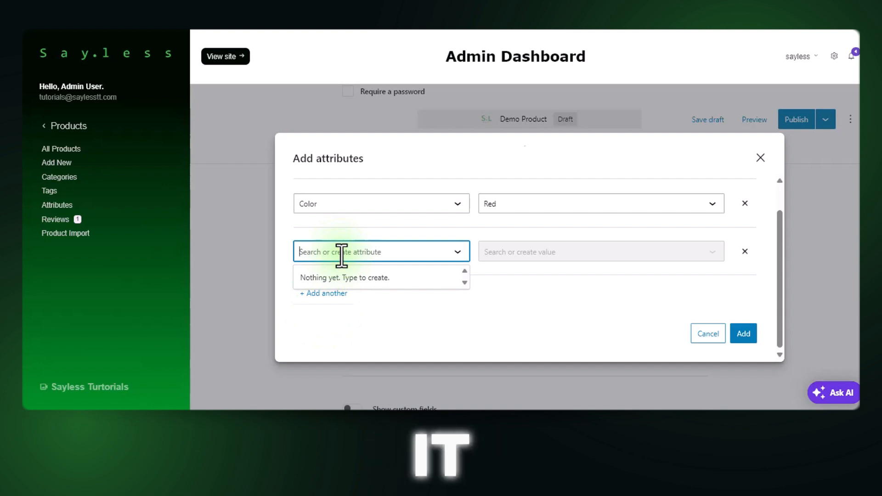
pyautogui.write('Material')
pyautogui.click(341, 277)
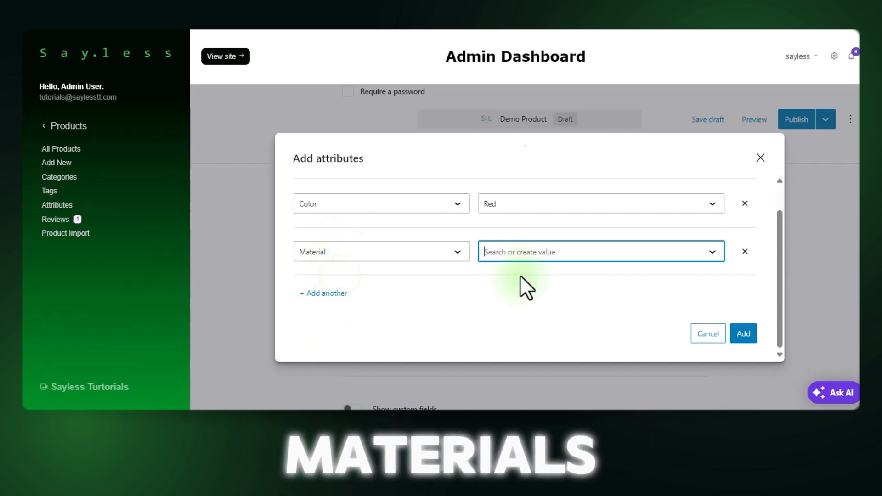
pyautogui.write('1')
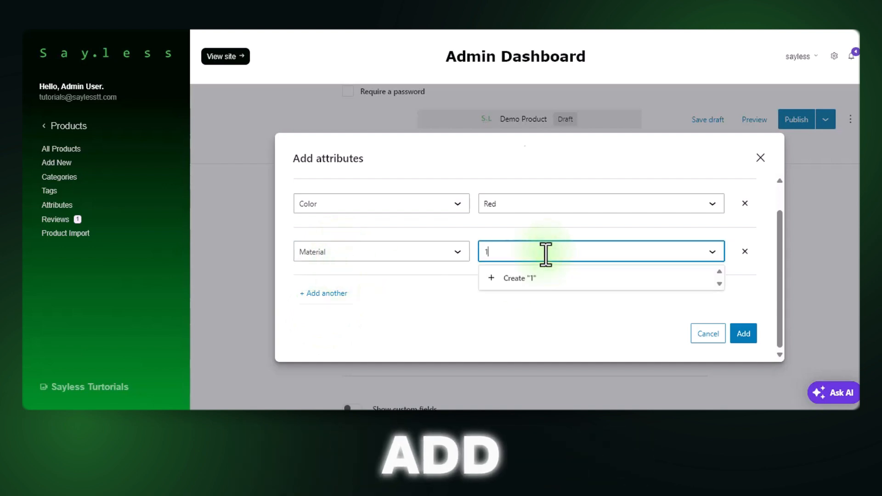
pyautogui.write('00% Cotton')
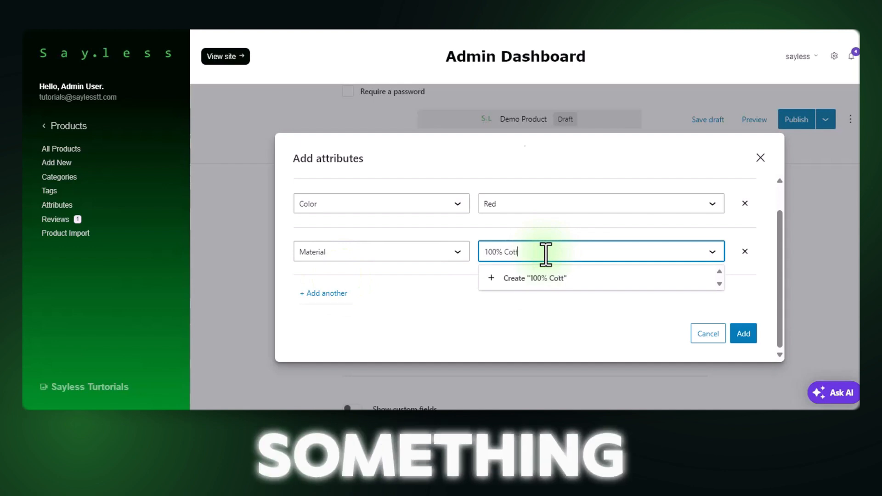
pyautogui.click(528, 285)
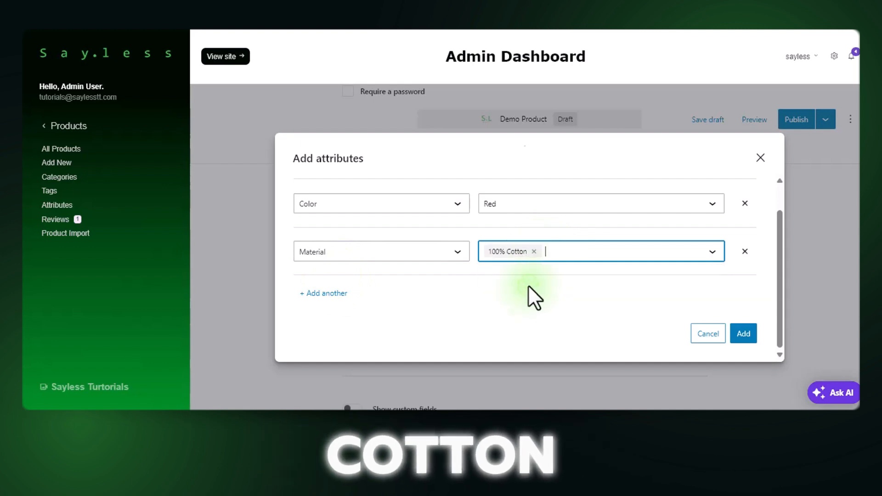
pyautogui.scroll(1, 525, 291)
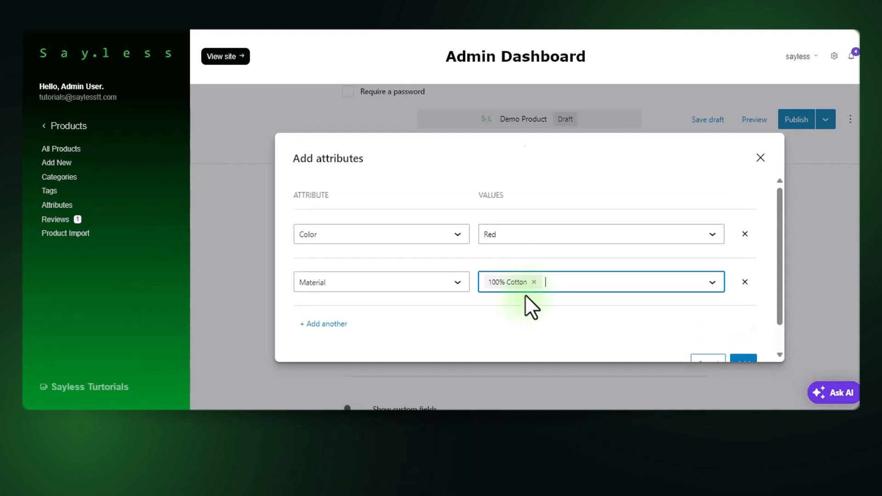
pyautogui.scroll(-1, 525, 294)
pyautogui.click(733, 339)
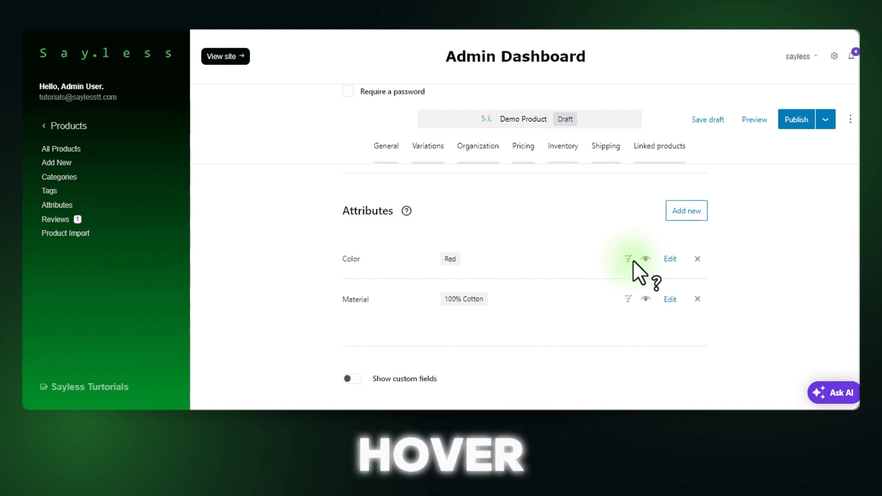
# Set the product's list price to $250 in its pricing settings
pyautogui.moveTo(628, 259)
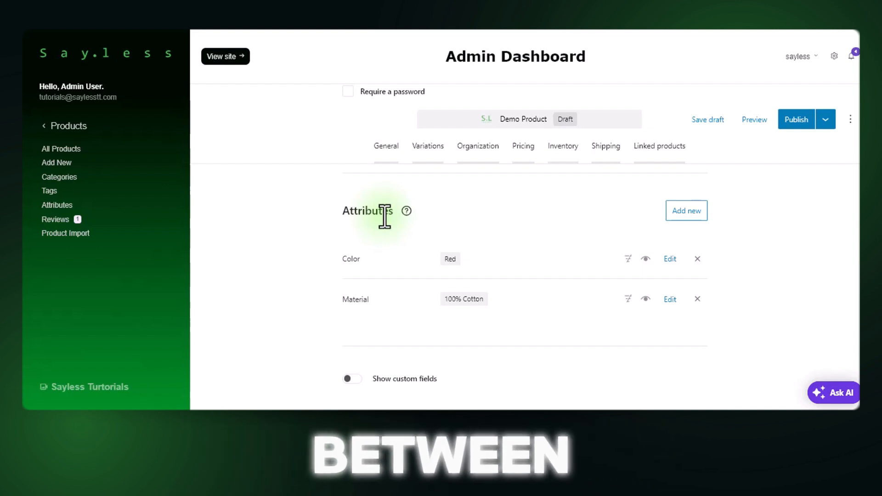
pyautogui.scroll(-3, 385, 216)
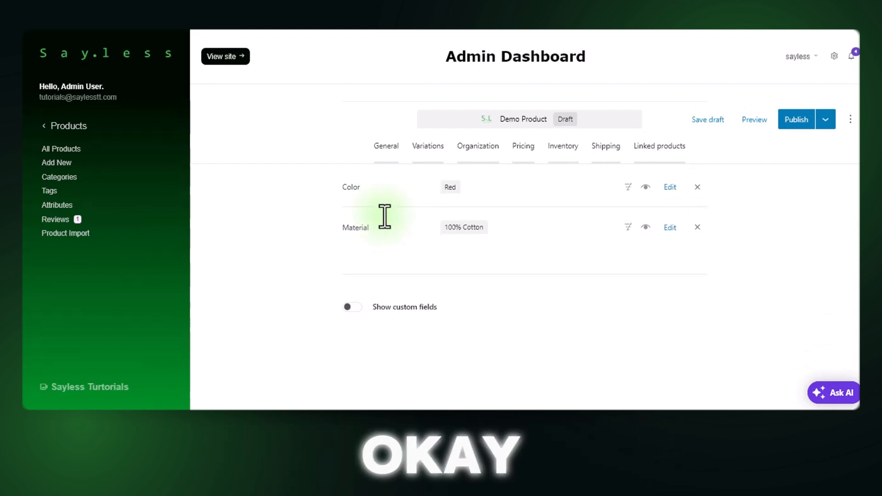
pyautogui.scroll(5, 524, 262)
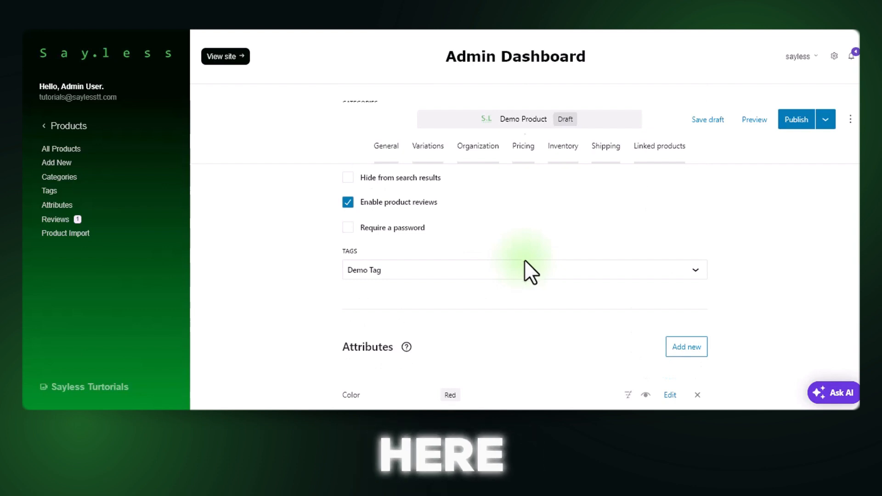
pyautogui.scroll(2, 524, 262)
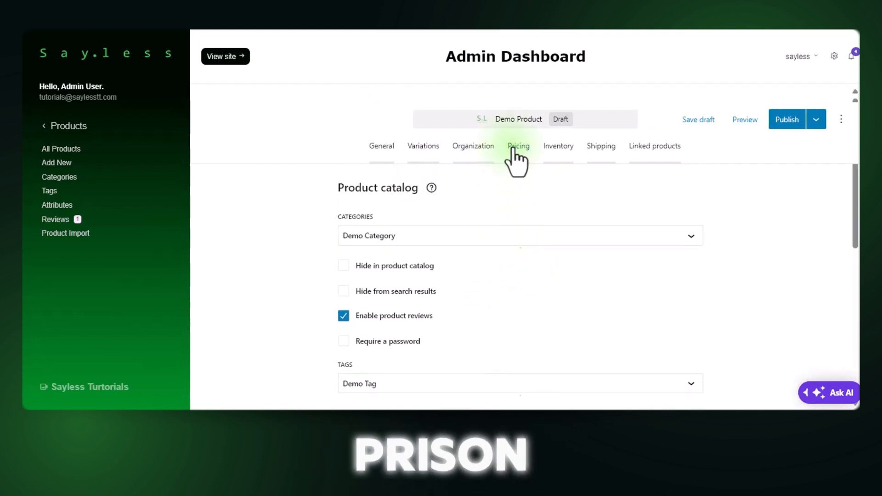
pyautogui.click(513, 147)
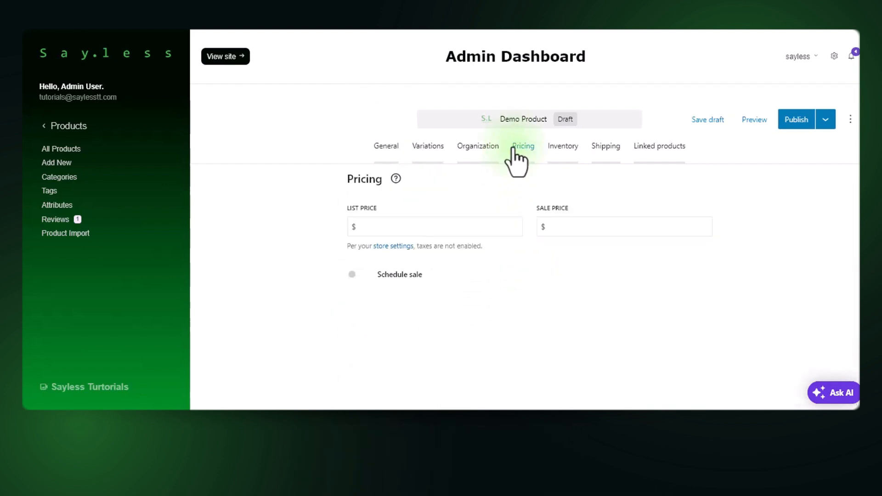
pyautogui.click(419, 225)
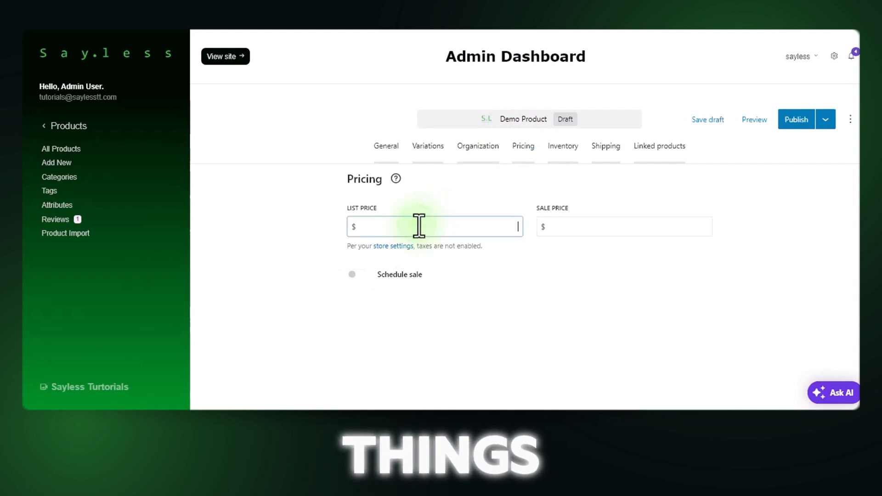
pyautogui.click(597, 230)
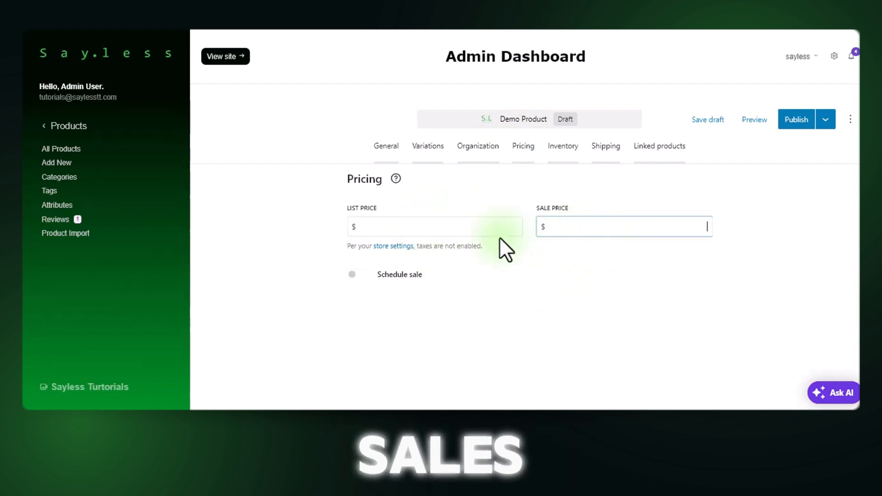
pyautogui.click(437, 235)
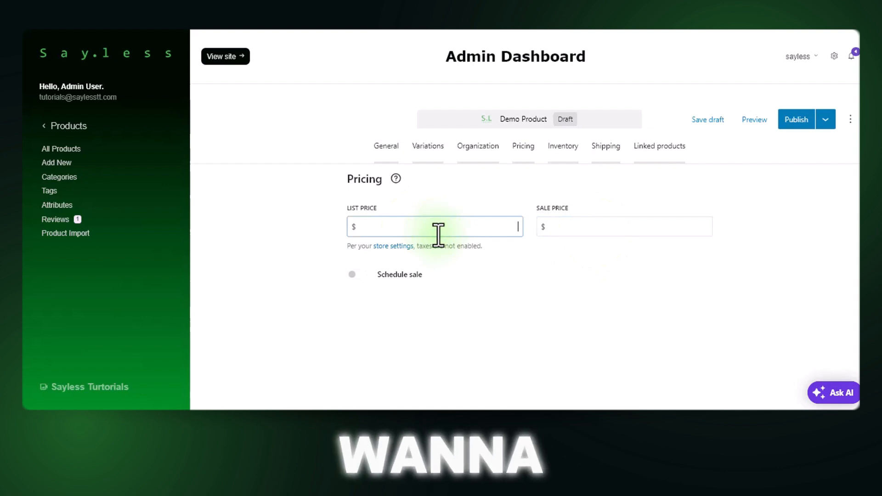
pyautogui.write('250')
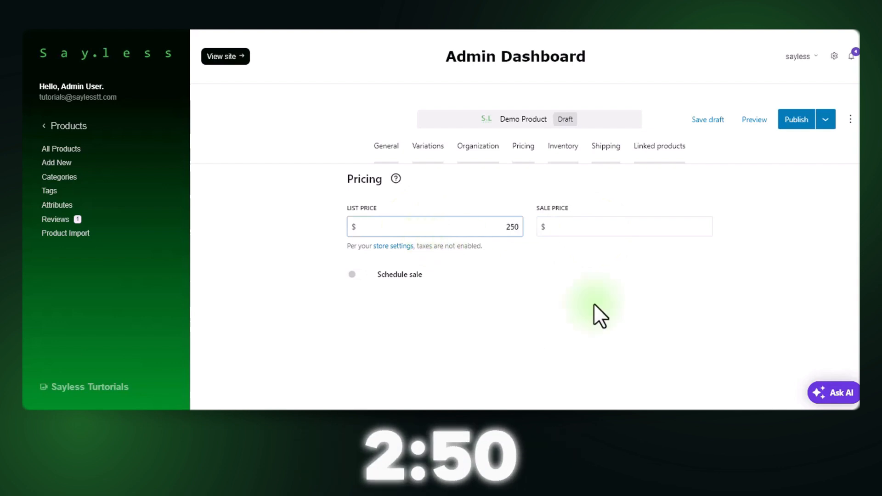
pyautogui.click(616, 308)
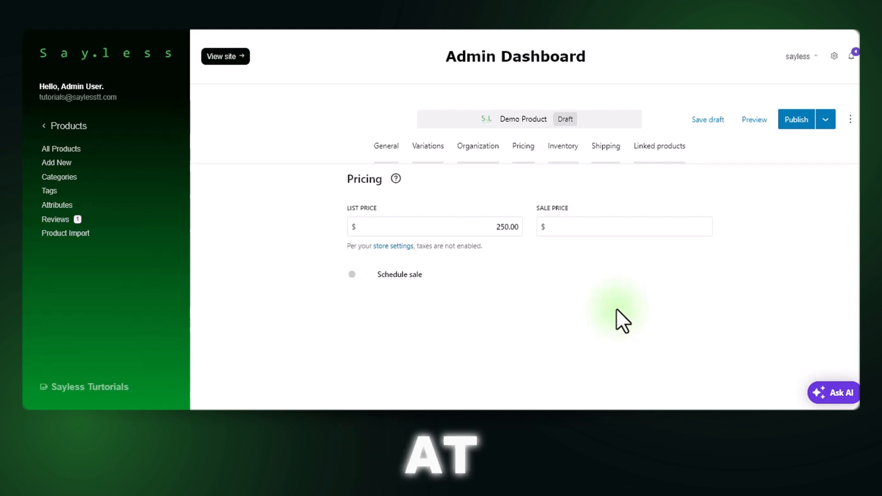
# Set the product's sale price to $210 and turn on sale scheduling
pyautogui.click(621, 230)
pyautogui.write('210')
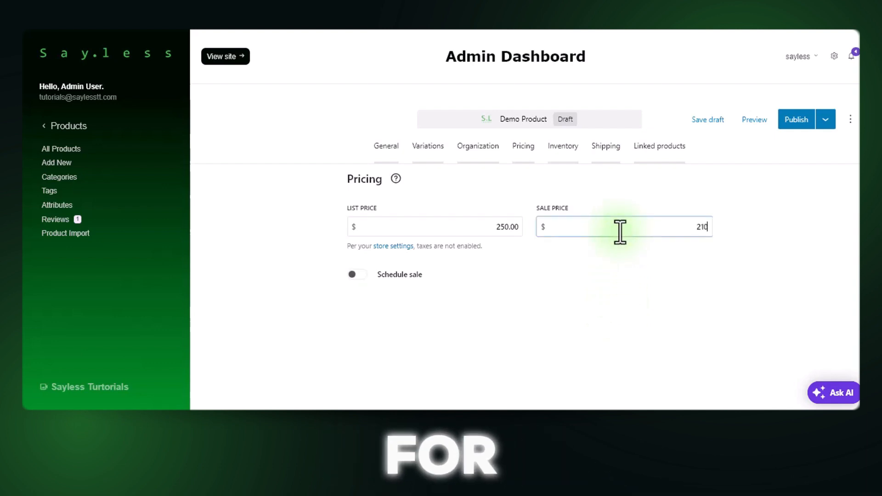
pyautogui.click(600, 281)
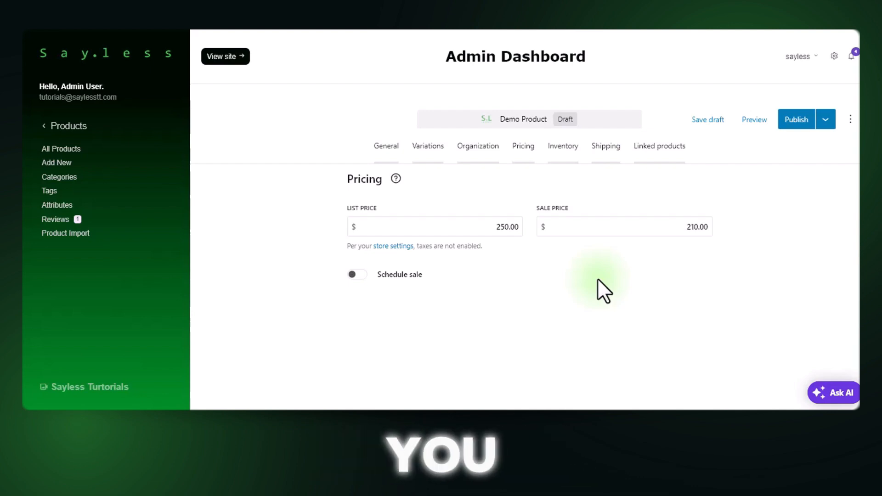
pyautogui.click(360, 277)
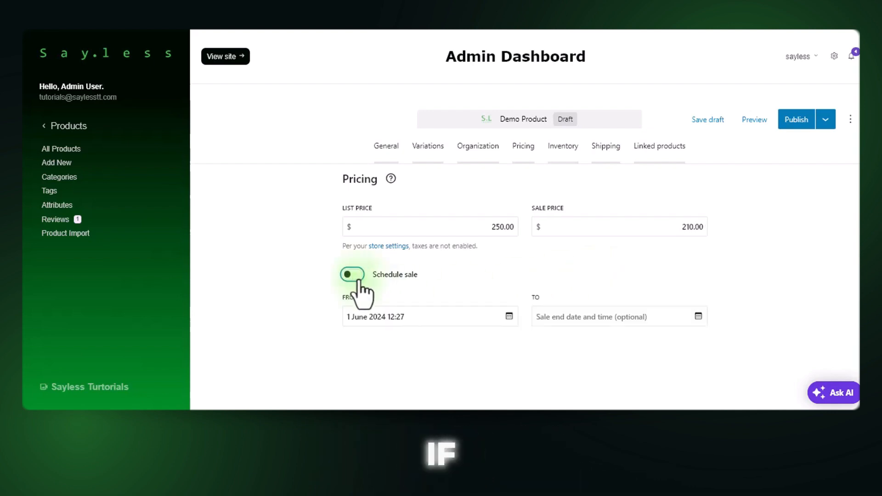
# Schedule the sale from 1 June 2024 12:27 to 8 June 2024 12:27
pyautogui.scroll(-1, 399, 293)
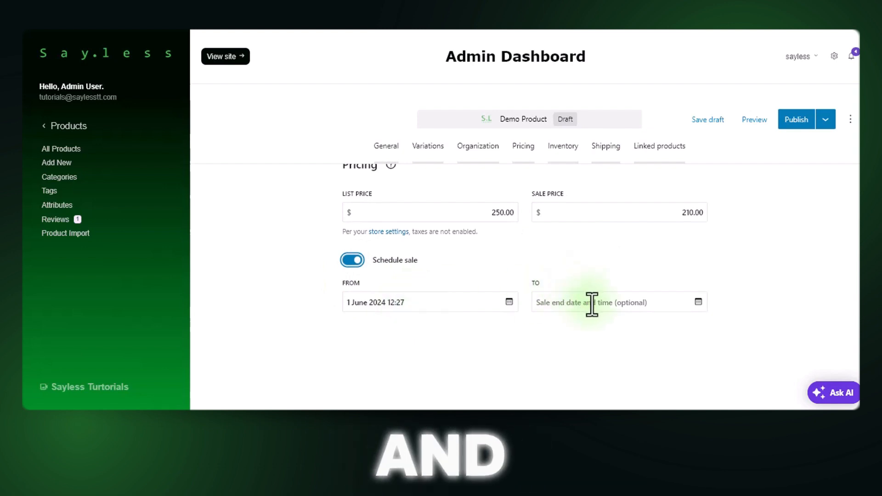
pyautogui.click(454, 304)
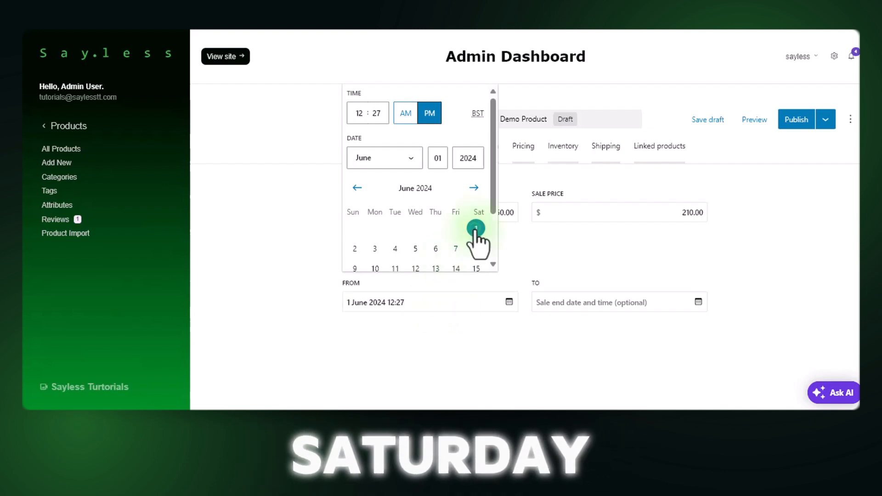
pyautogui.click(478, 333)
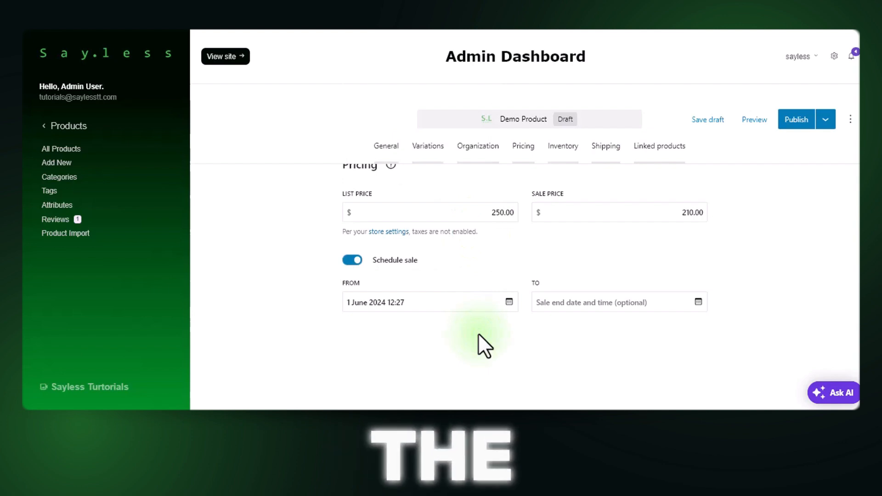
pyautogui.click(621, 311)
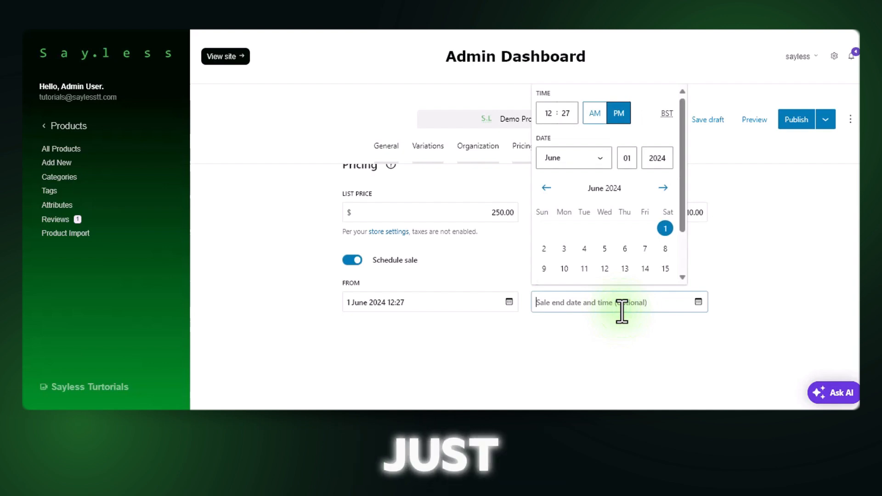
pyautogui.click(665, 250)
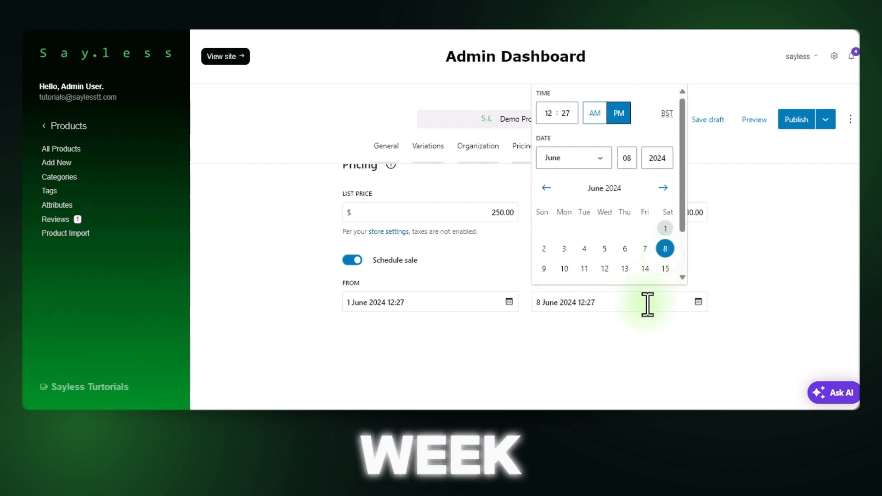
pyautogui.click(638, 346)
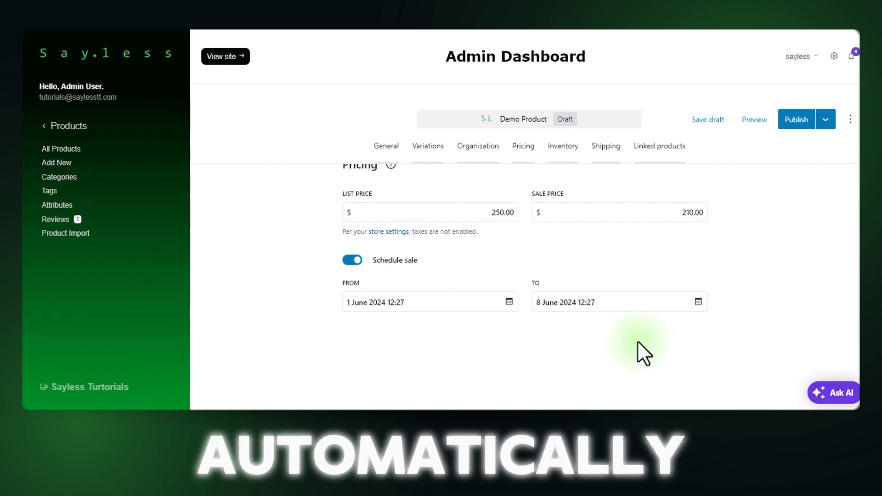
pyautogui.scroll(1, 638, 340)
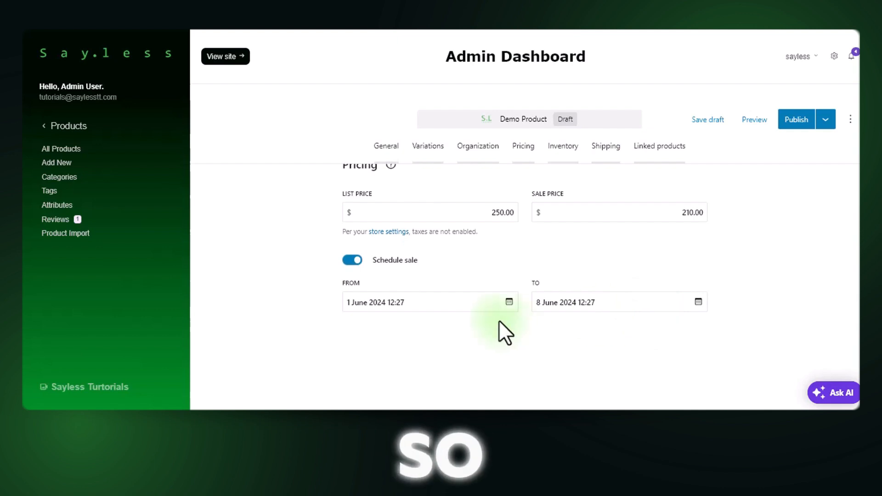
# Open the product's inventory settings and replace the SKU with "BTS1"
pyautogui.click(564, 148)
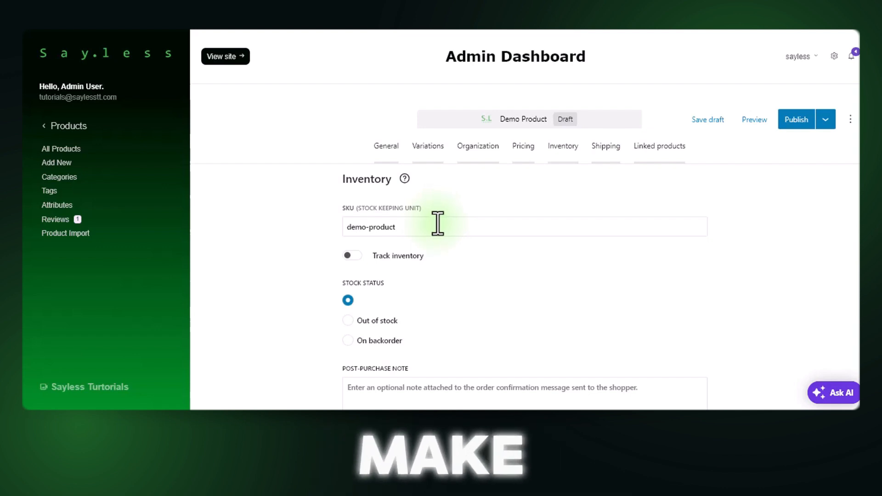
pyautogui.moveTo(455, 228); pyautogui.dragTo(305, 242)
pyautogui.press('BackSpace')
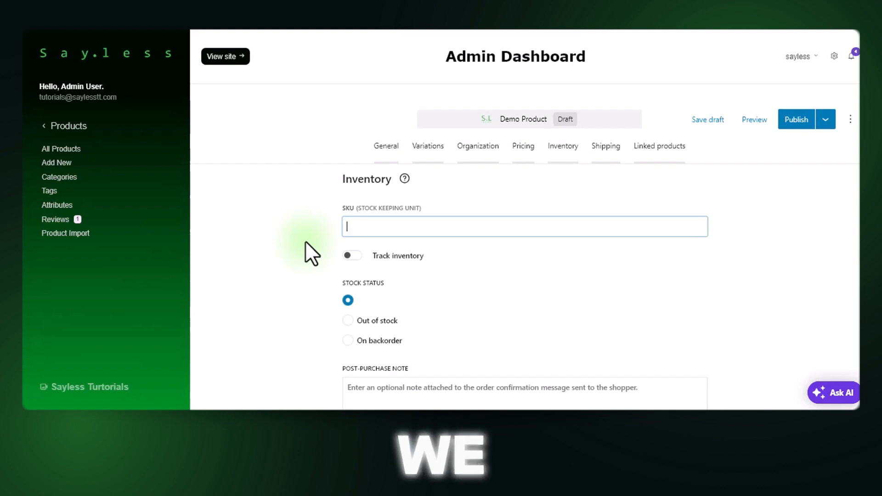
pyautogui.write('BTS1')
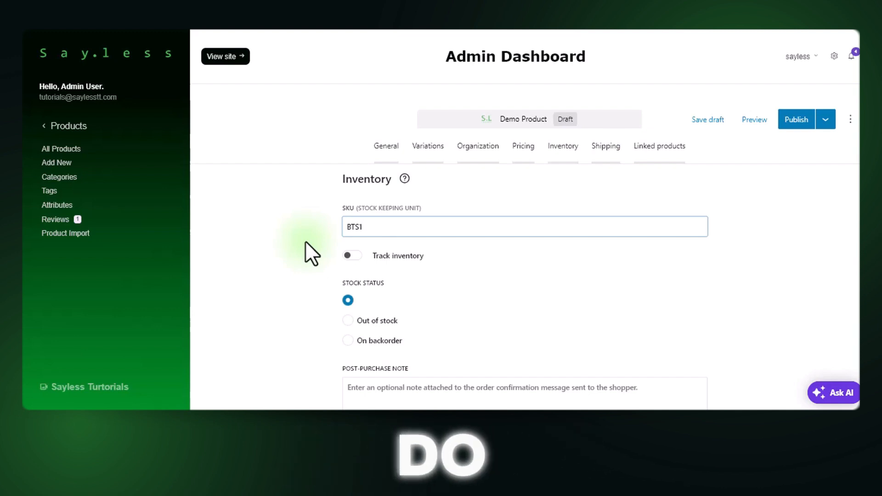
# Replace the SKU with the number-only code "13498364"
pyautogui.press('BackSpace')
pyautogui.press('BackSpace')
pyautogui.press('BackSpace')
pyautogui.press('BackSpace')
pyautogui.write('13498364')
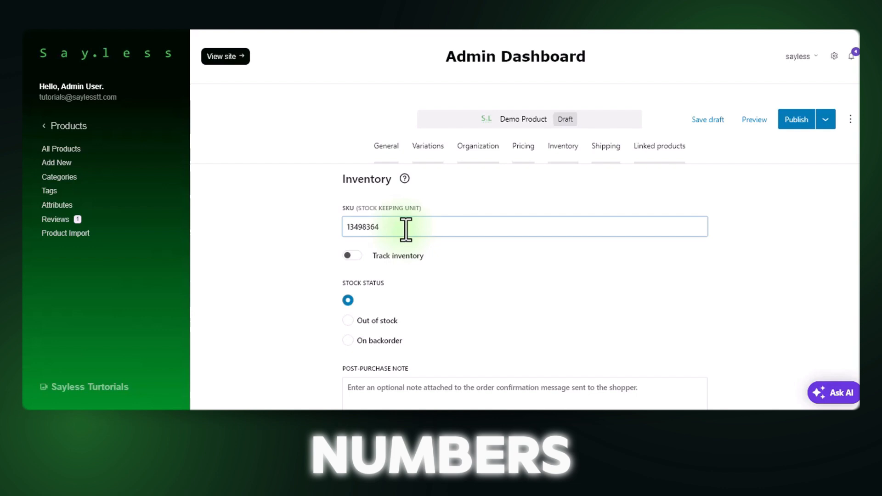
# Set the product's SKU to "7SGD63"
pyautogui.moveTo(403, 228); pyautogui.dragTo(340, 232)
pyautogui.write('7SGD63')
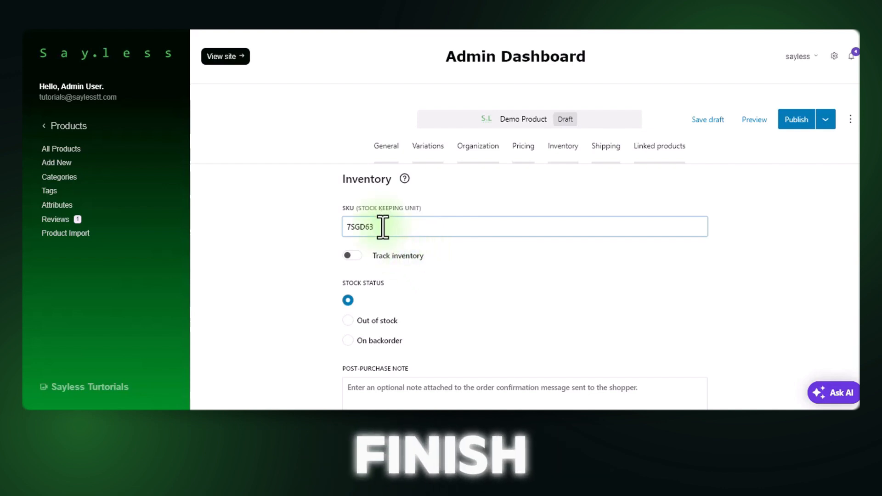
pyautogui.scroll(-2, 385, 238)
pyautogui.scroll(2, 399, 240)
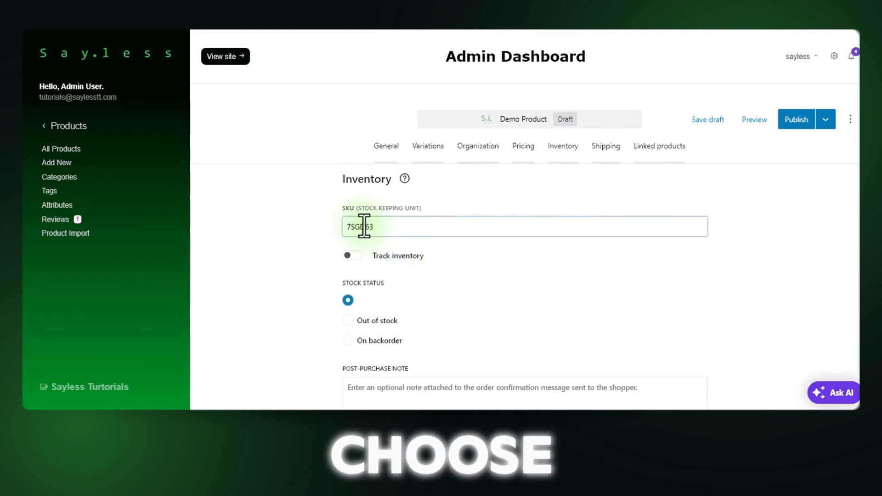
# Try the Out of stock and On backorder stock statuses and return the product to In stock
pyautogui.scroll(-1, 371, 260)
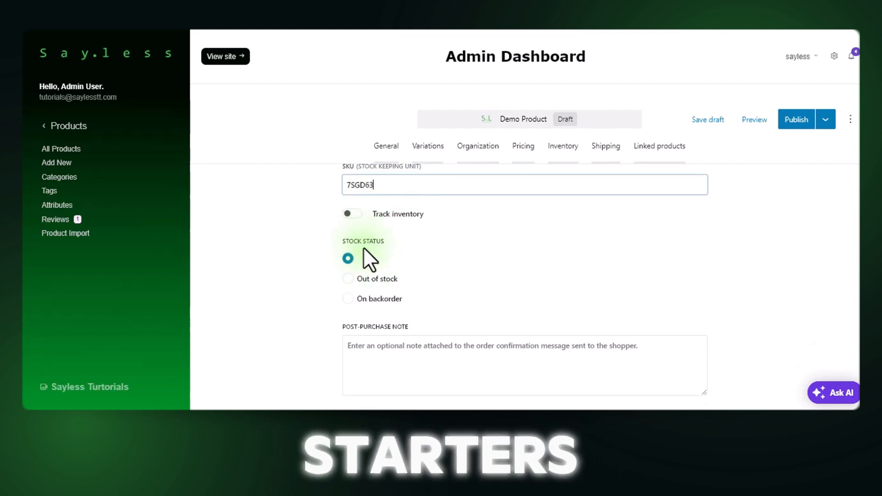
pyautogui.click(348, 279)
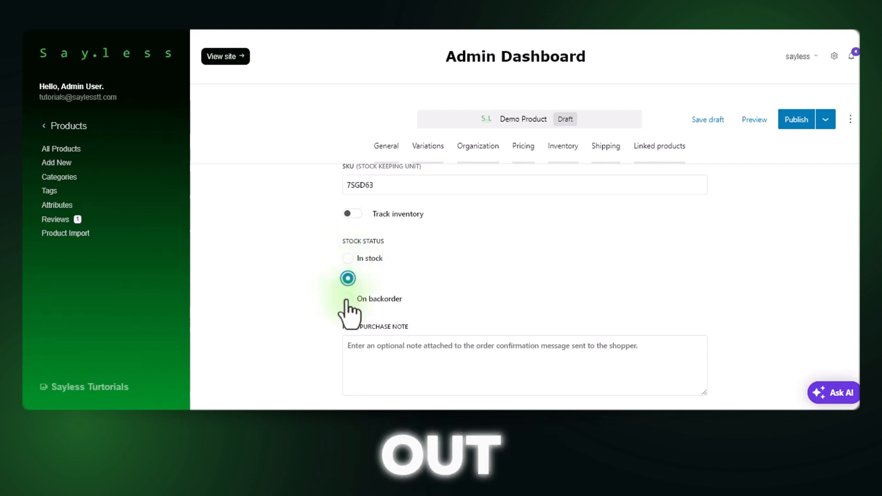
pyautogui.click(347, 299)
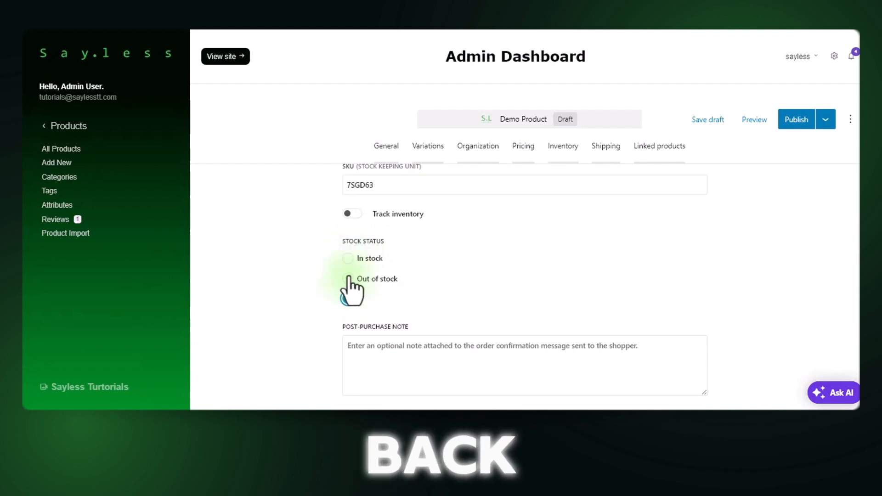
pyautogui.click(348, 258)
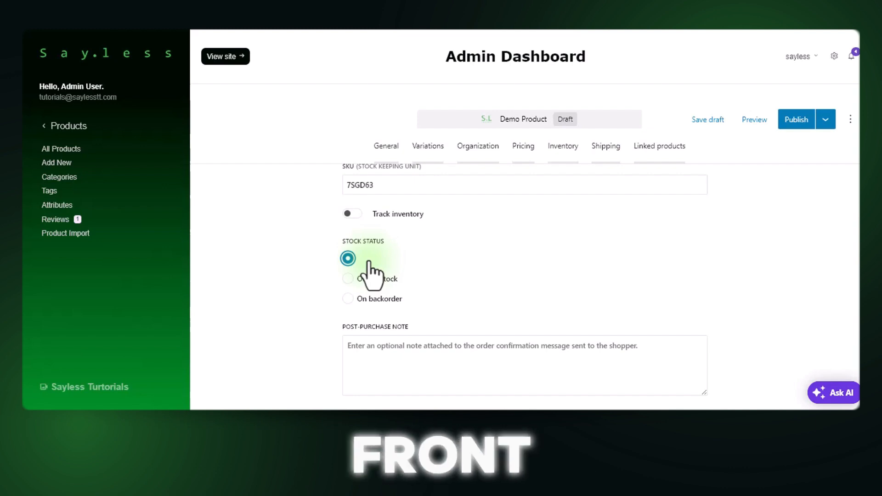
pyautogui.click(352, 301)
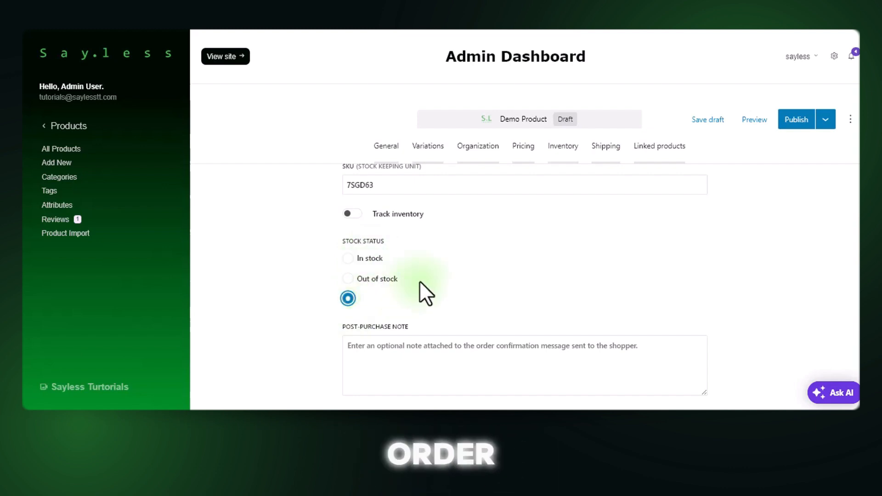
pyautogui.scroll(-2, 420, 280)
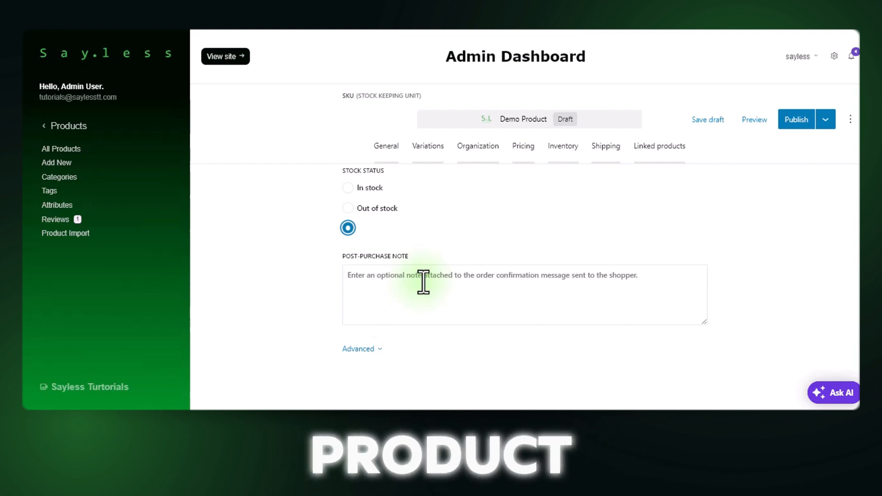
pyautogui.scroll(2, 423, 281)
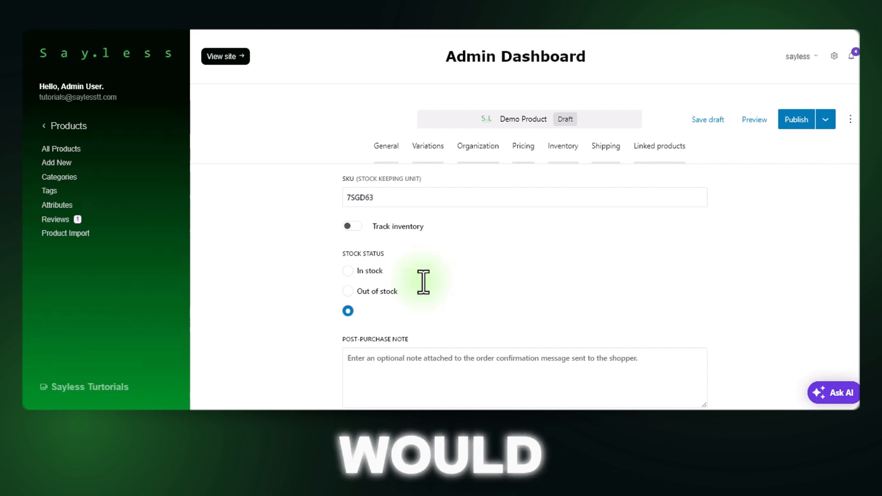
pyautogui.click(370, 271)
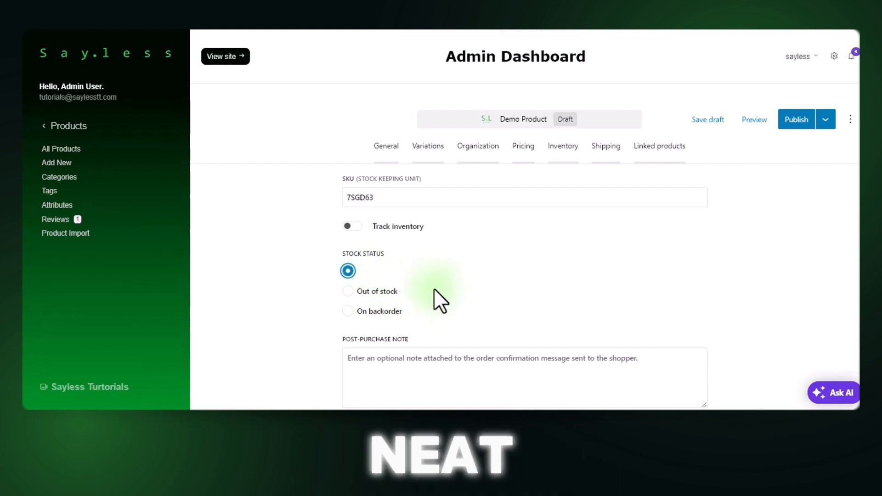
# Turn on inventory tracking for the product and set the available stock to 15
pyautogui.click(349, 227)
pyautogui.scroll(-1, 406, 242)
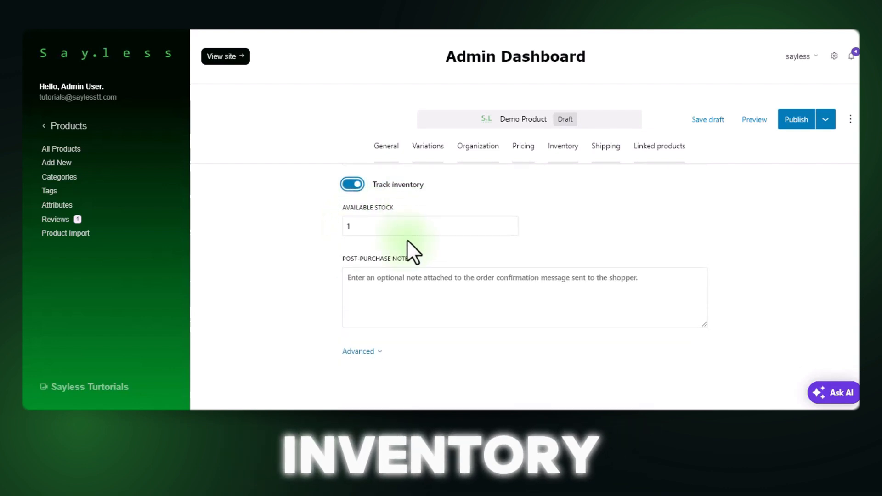
pyautogui.click(411, 230)
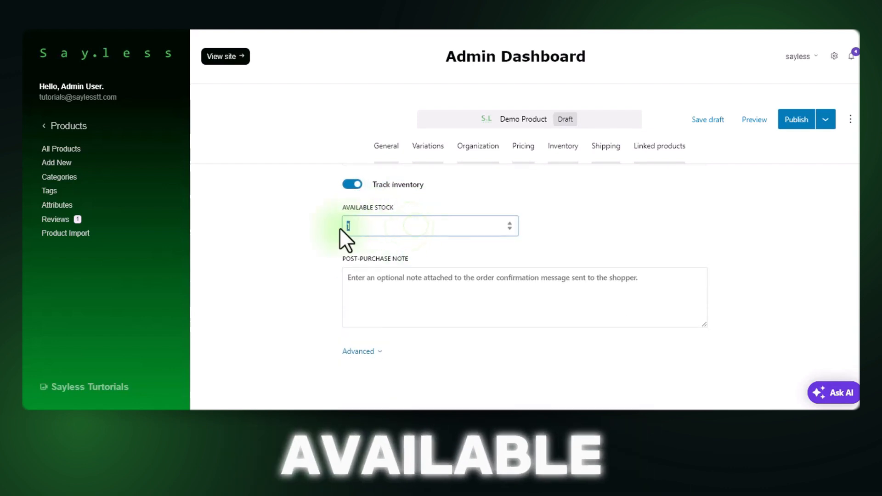
pyautogui.moveTo(349, 228); pyautogui.dragTo(352, 228)
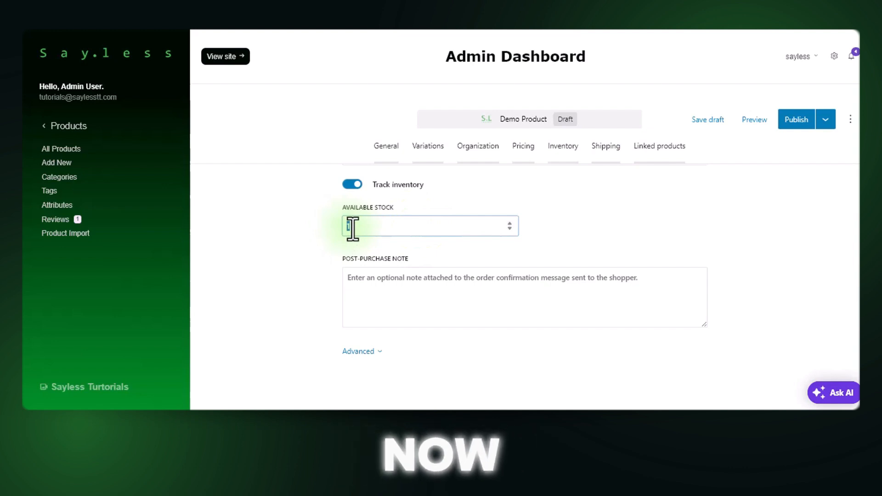
pyautogui.write('15')
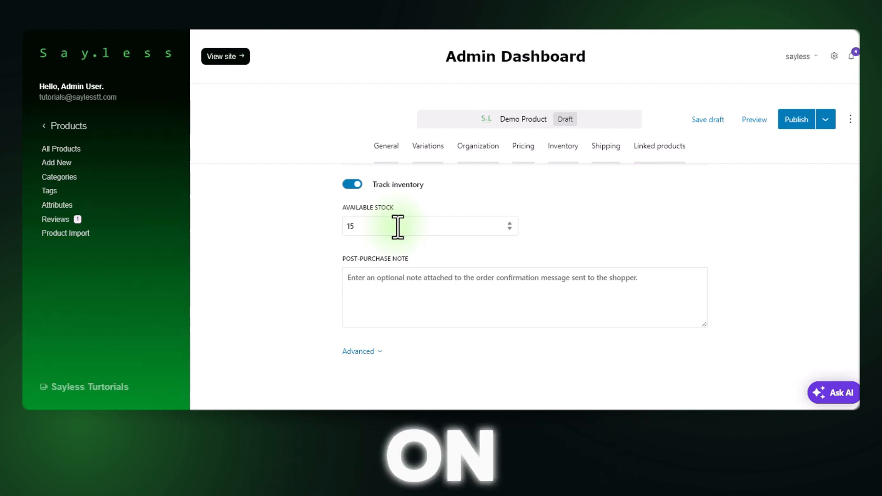
# In the advanced inventory options, set the out-of-stock behaviour to allow purchases but notify customers
pyautogui.click(378, 303)
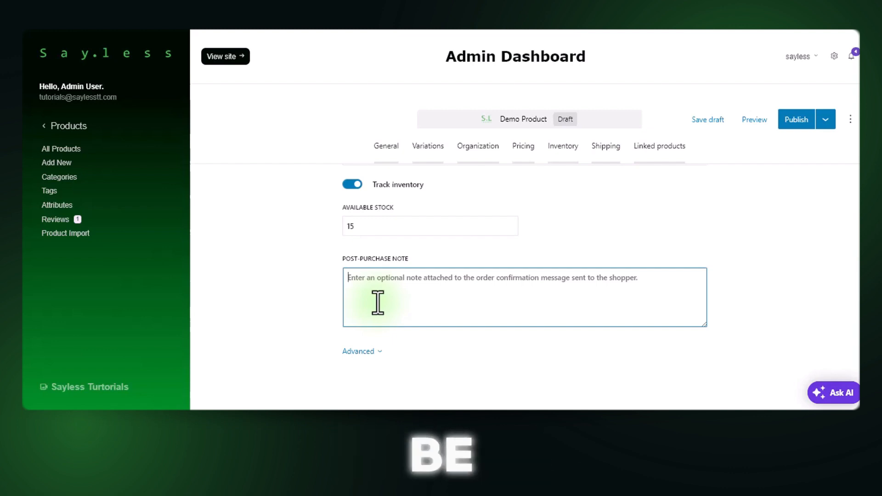
pyautogui.scroll(-1, 376, 302)
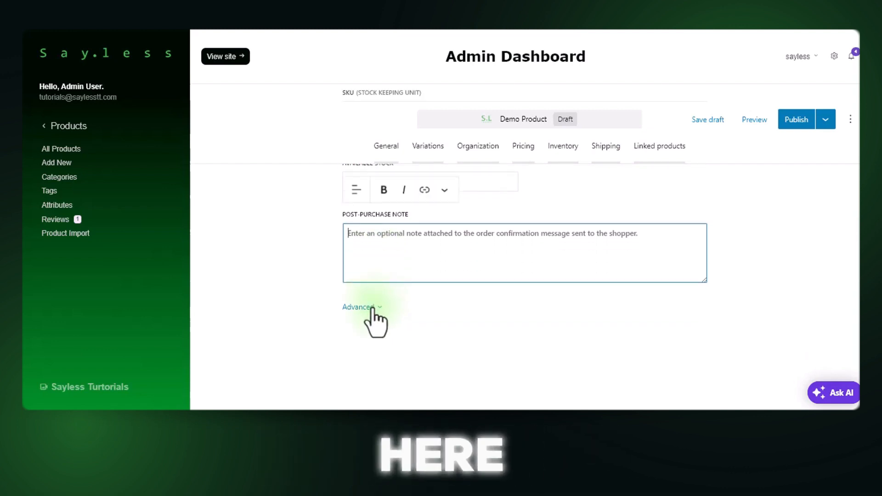
pyautogui.click(371, 307)
pyautogui.scroll(-4, 451, 314)
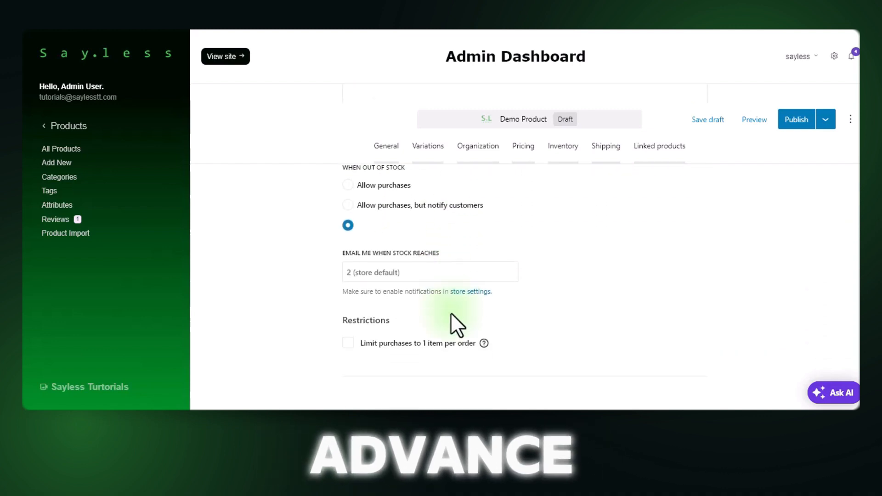
pyautogui.scroll(1, 451, 313)
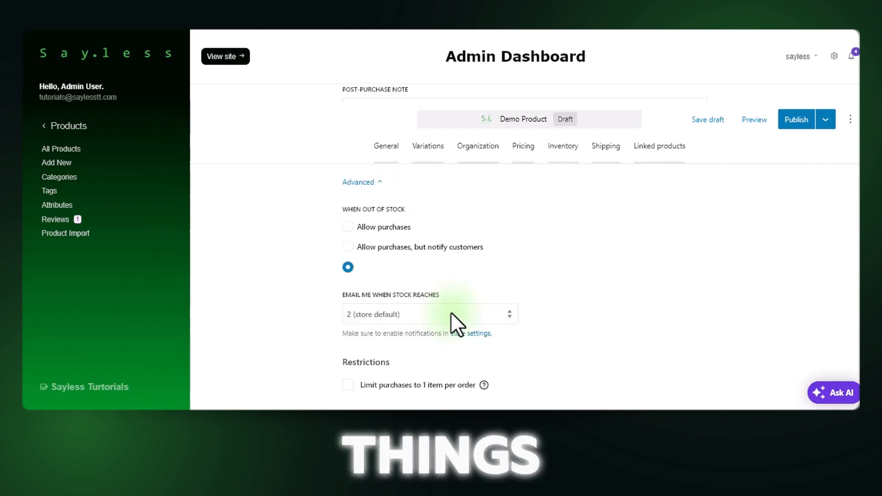
pyautogui.scroll(1, 360, 216)
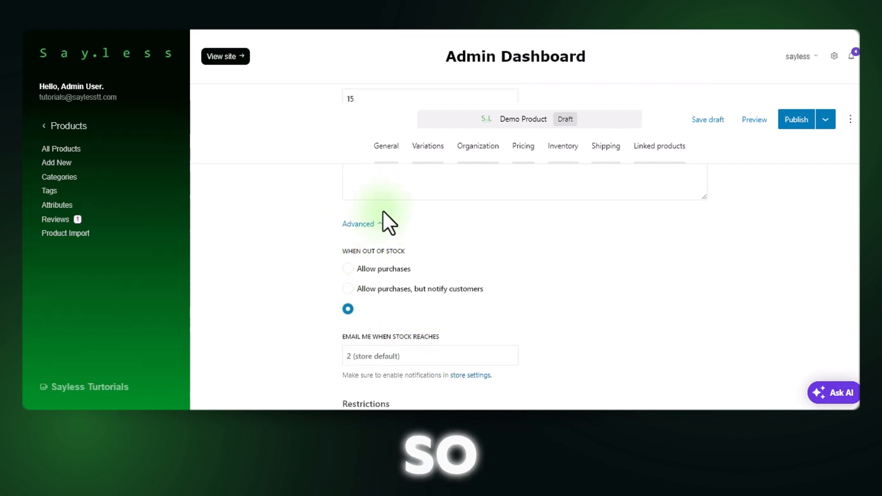
pyautogui.click(385, 269)
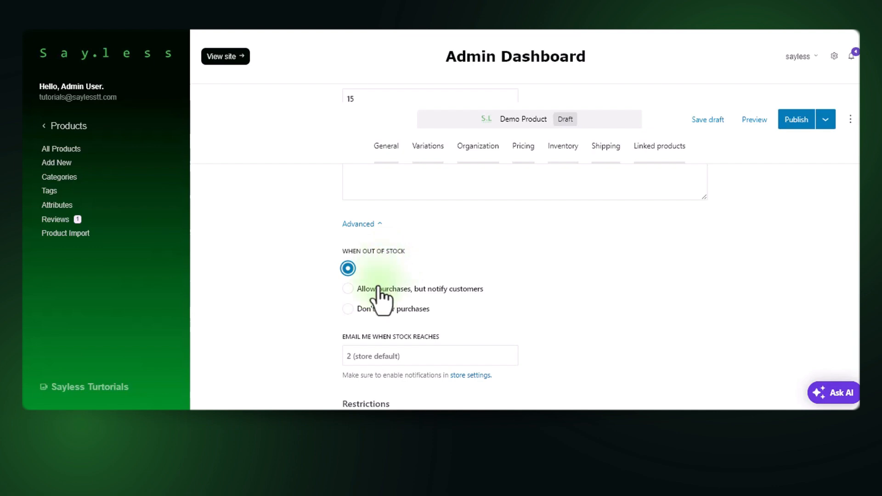
pyautogui.click(377, 289)
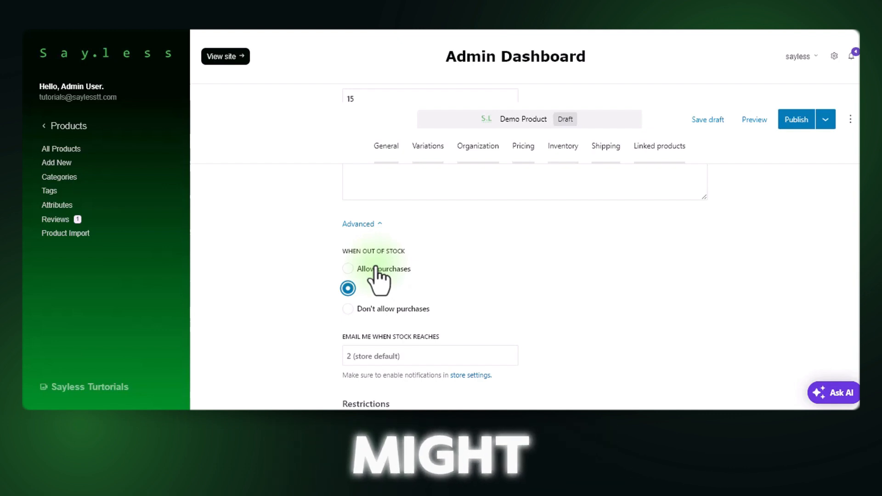
pyautogui.click(376, 269)
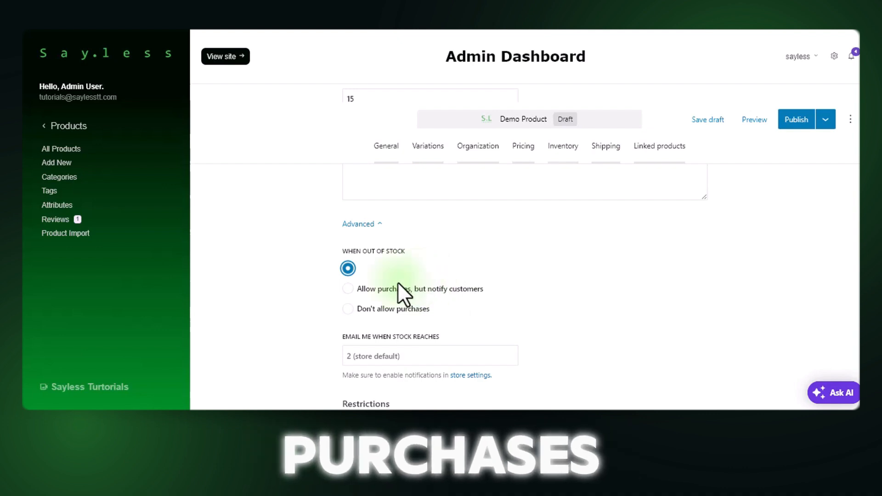
pyautogui.click(418, 290)
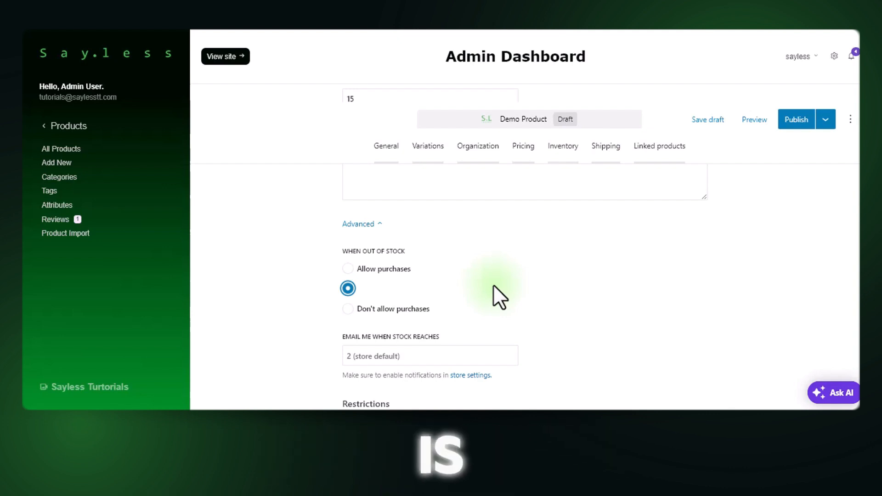
pyautogui.scroll(-1, 493, 285)
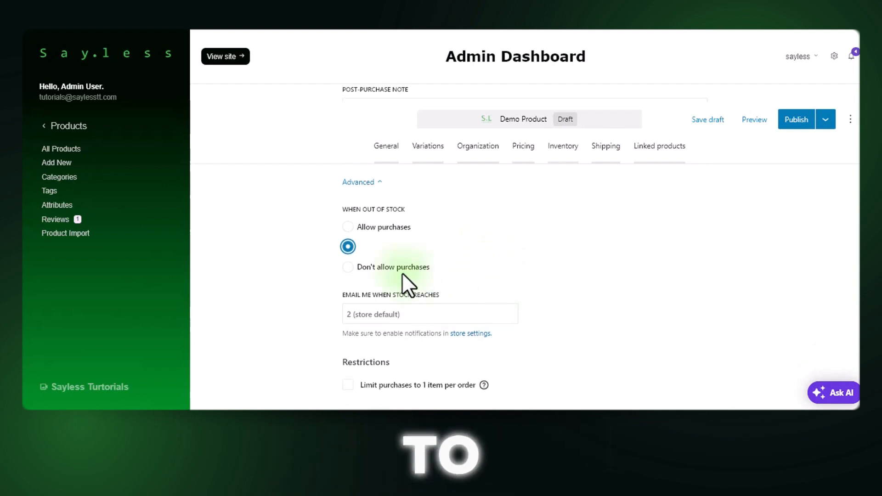
# Set the out-of-stock behaviour to Allow purchases and the stock level that triggers an email to 5
pyautogui.click(398, 271)
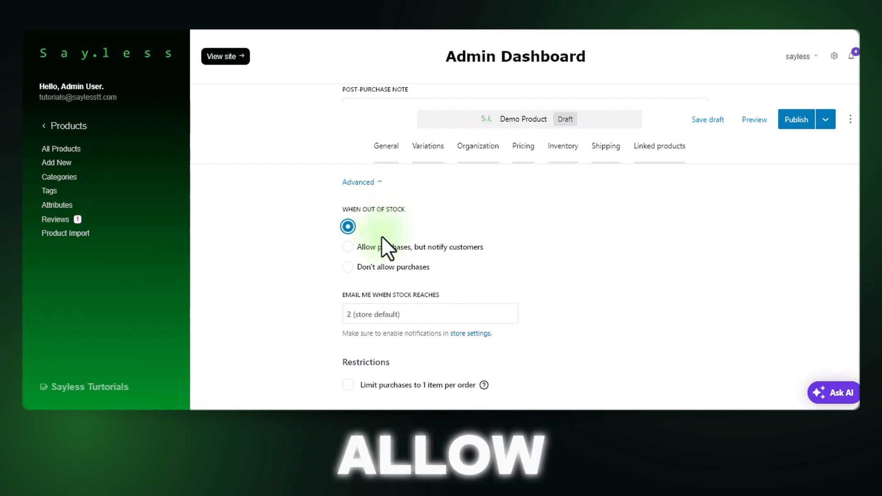
pyautogui.scroll(-2, 382, 237)
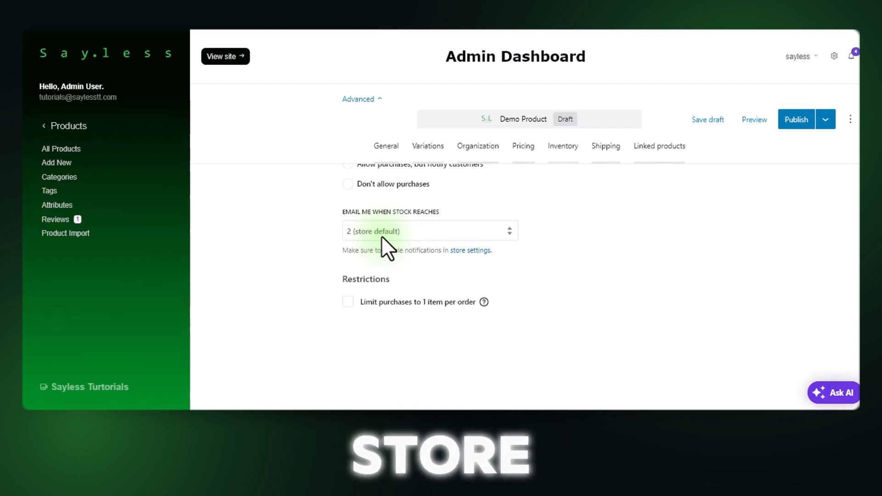
pyautogui.click(383, 235)
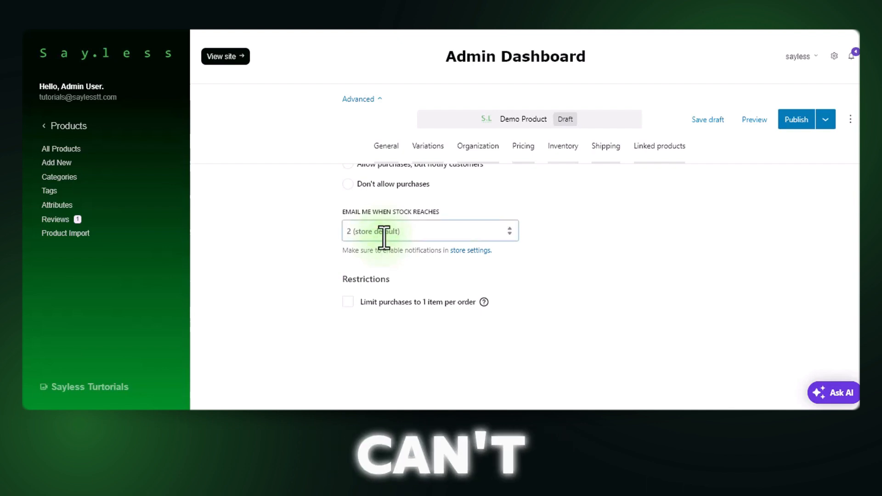
pyautogui.write('5')
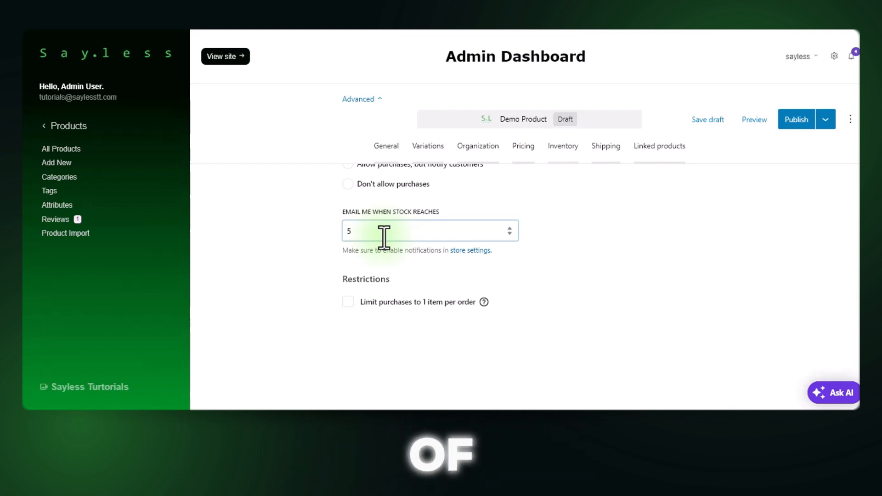
pyautogui.scroll(-1, 377, 252)
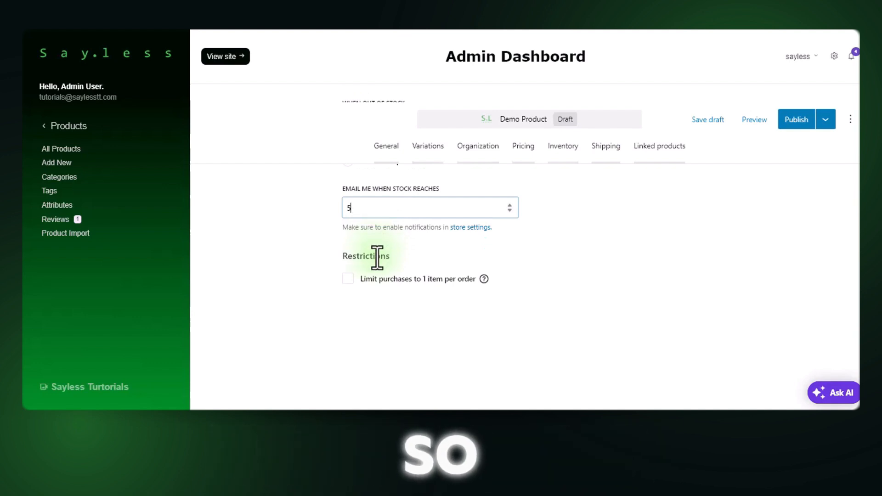
pyautogui.click(369, 279)
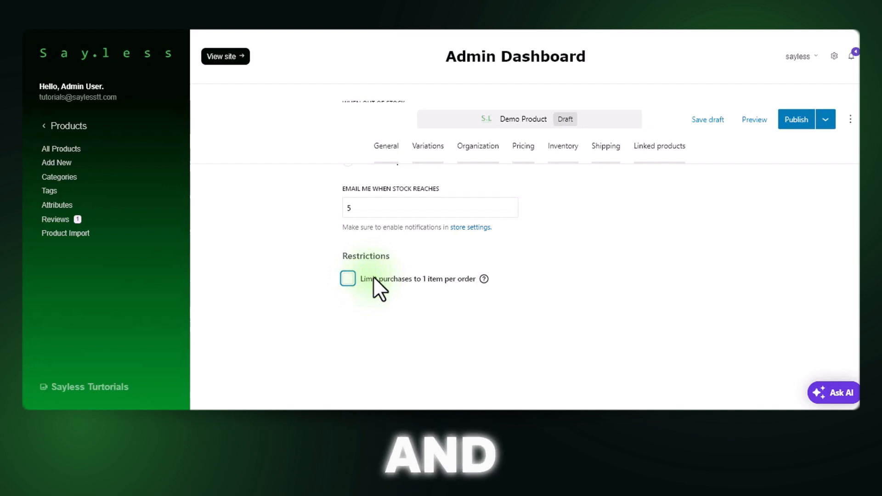
# Look at the new shipping class form in the product's shipping settings and close it without adding a class
pyautogui.click(606, 147)
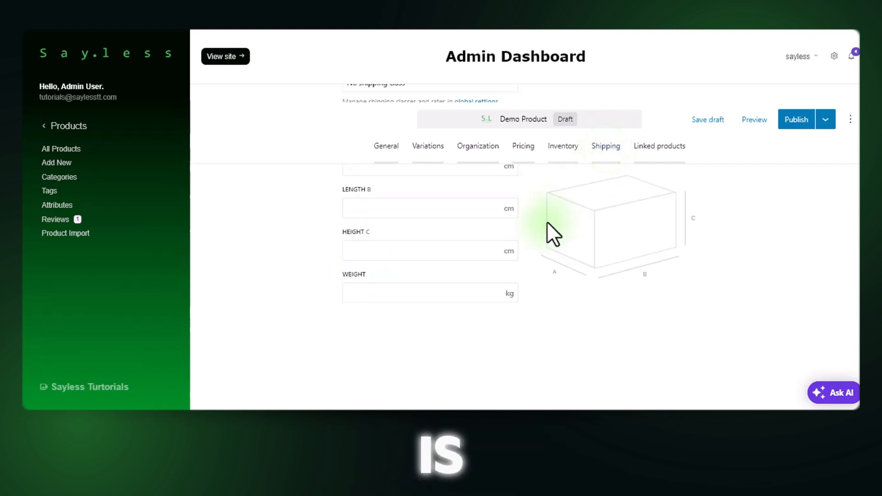
pyautogui.scroll(5, 468, 263)
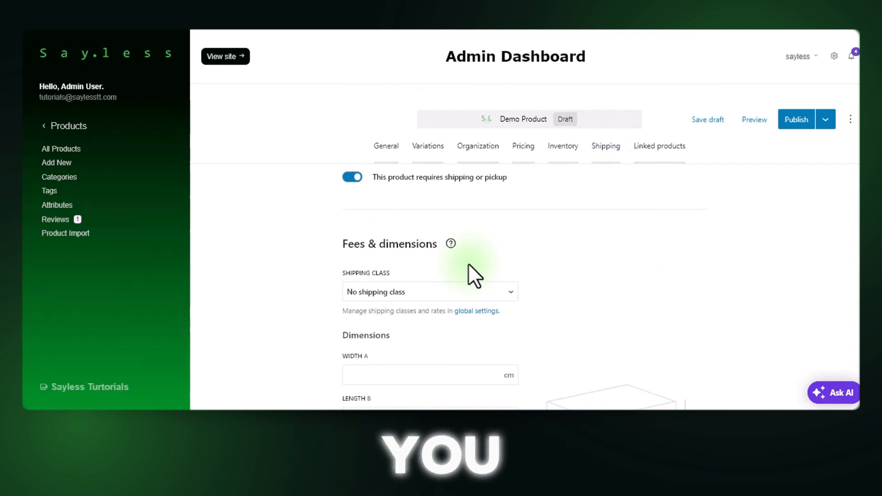
pyautogui.scroll(-1, 460, 266)
pyautogui.click(418, 252)
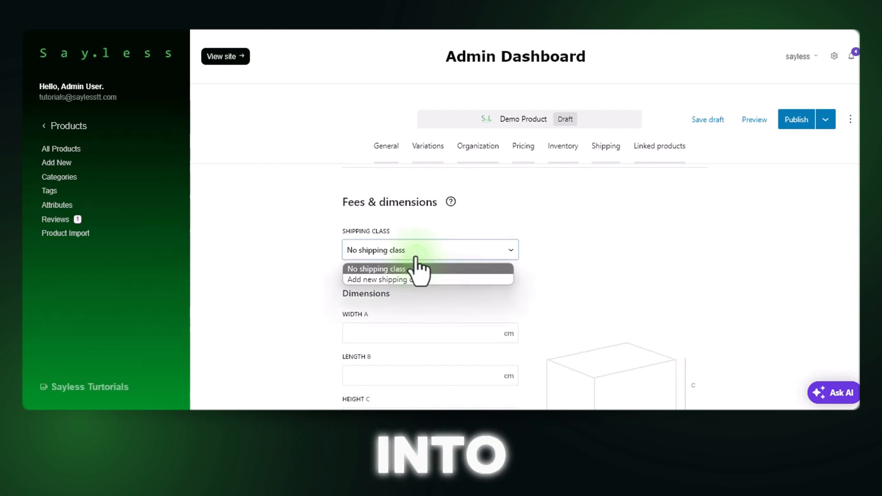
pyautogui.click(398, 280)
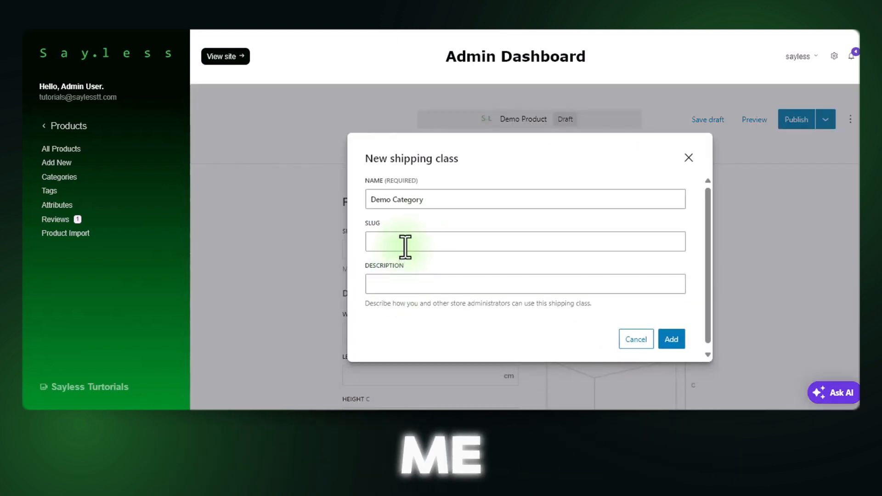
pyautogui.click(437, 200)
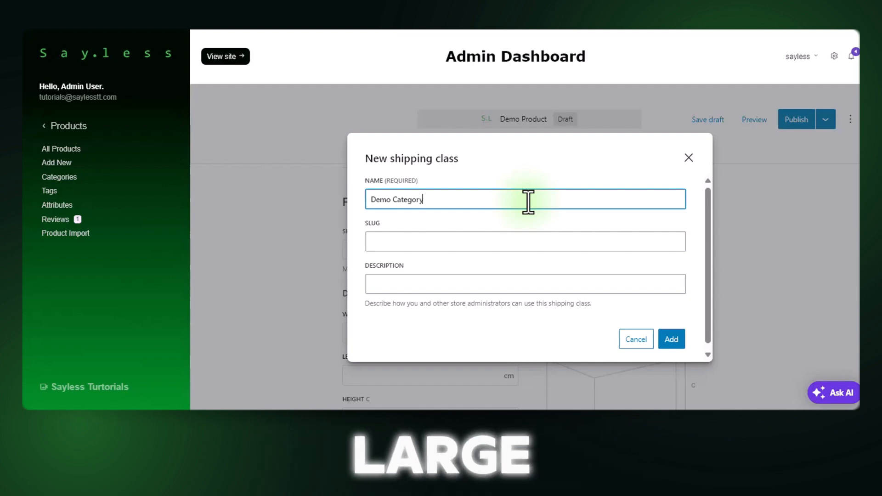
pyautogui.click(689, 159)
# Examine the product's width, length and height fields and the other shipping settings without entering values
pyautogui.scroll(-5, 487, 301)
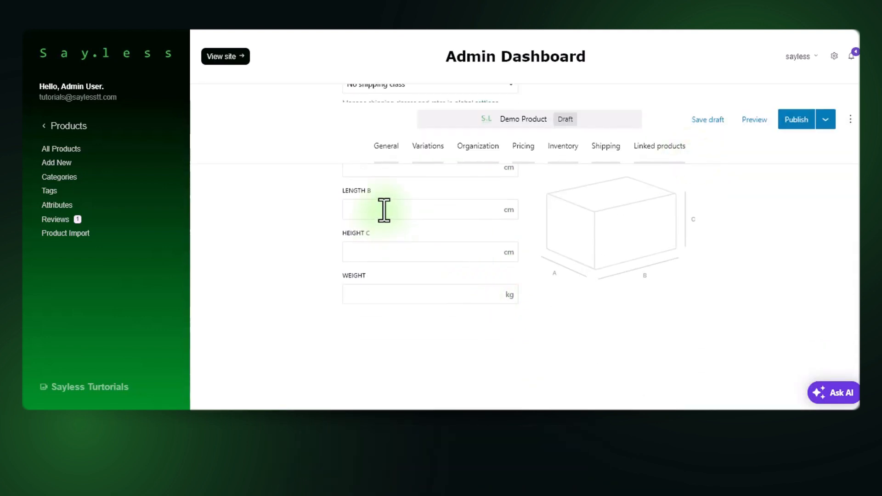
pyautogui.click(384, 211)
pyautogui.click(394, 251)
pyautogui.scroll(3, 400, 275)
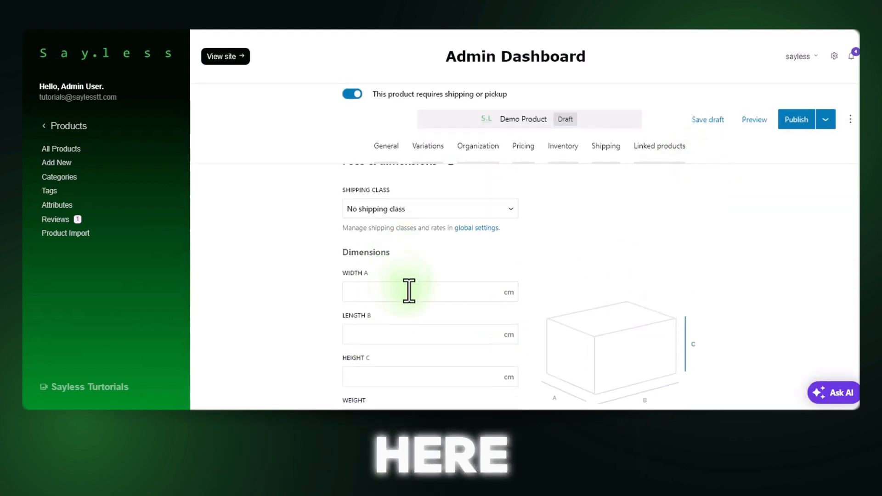
pyautogui.click(409, 291)
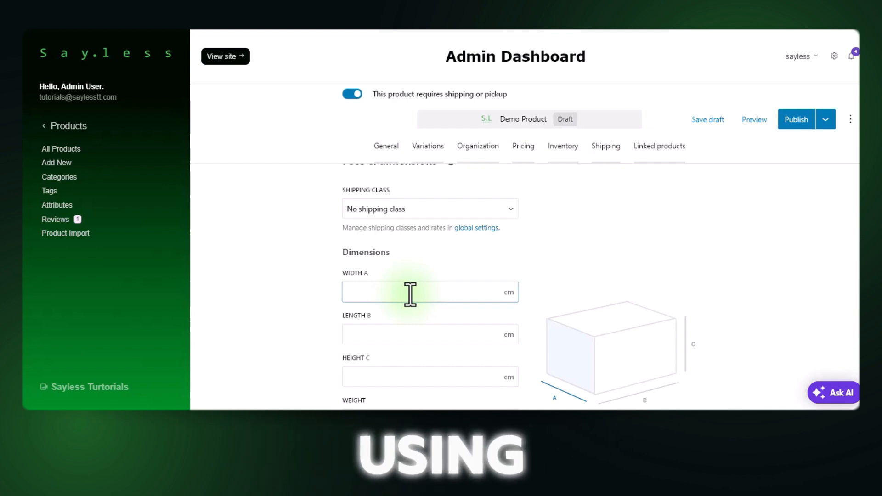
pyautogui.scroll(2, 410, 294)
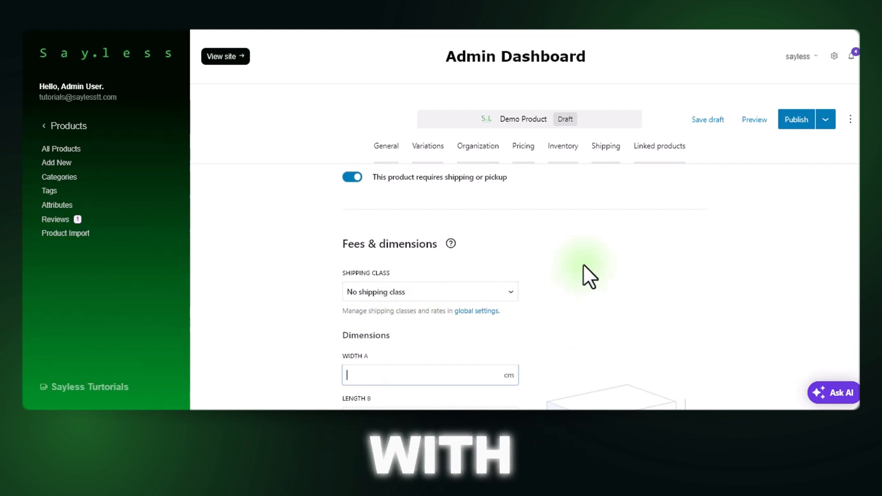
# Examine the Upsells and Cross-sells sections of the linked products and the list of products available as upsells
pyautogui.click(652, 147)
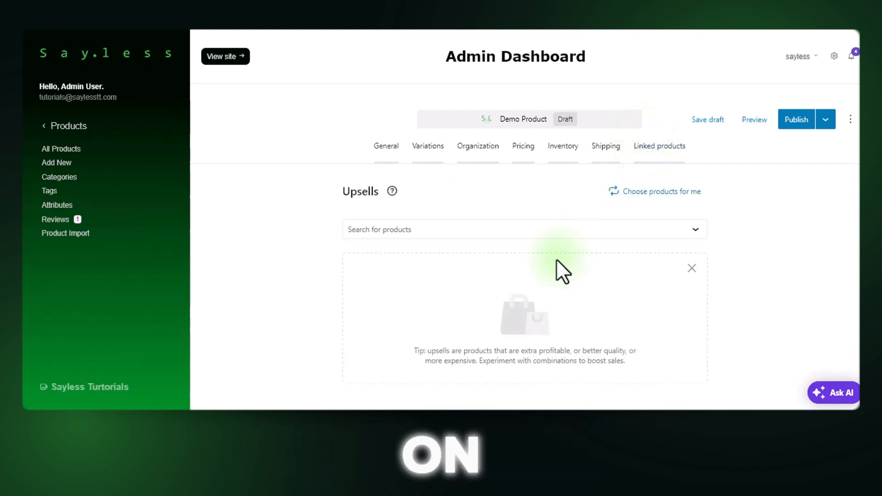
pyautogui.scroll(-5, 556, 259)
pyautogui.scroll(-3, 557, 259)
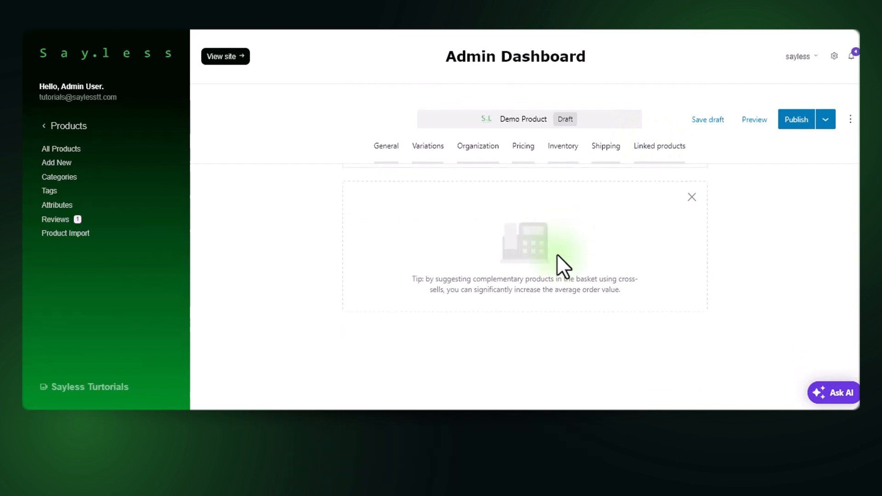
pyautogui.scroll(8, 558, 243)
pyautogui.scroll(-2, 558, 243)
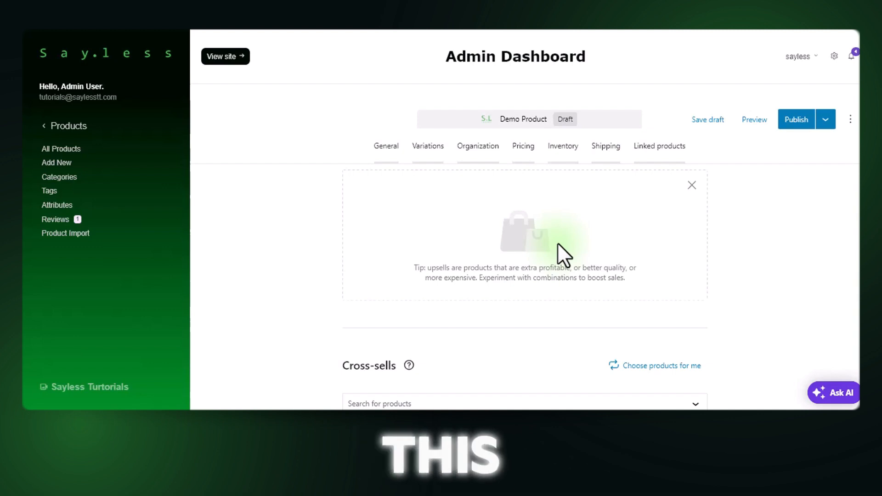
pyautogui.scroll(2, 558, 248)
pyautogui.click(454, 232)
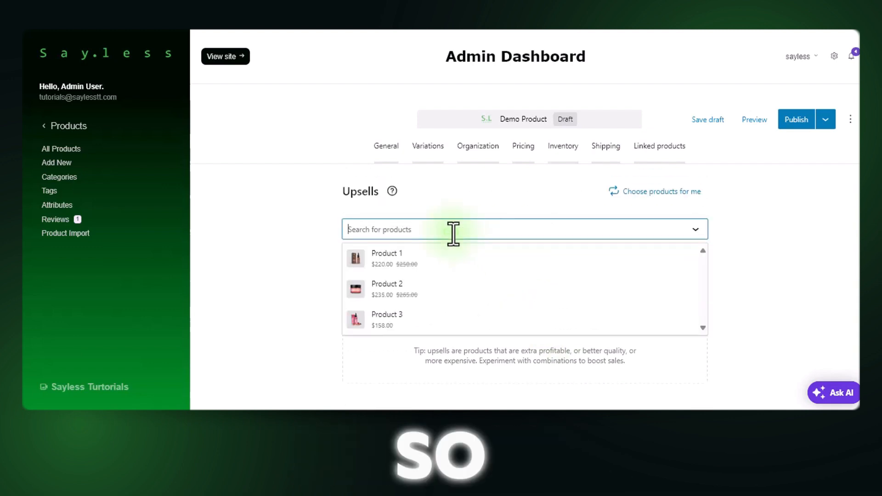
pyautogui.click(314, 266)
pyautogui.scroll(-2, 418, 273)
pyautogui.scroll(-5, 416, 275)
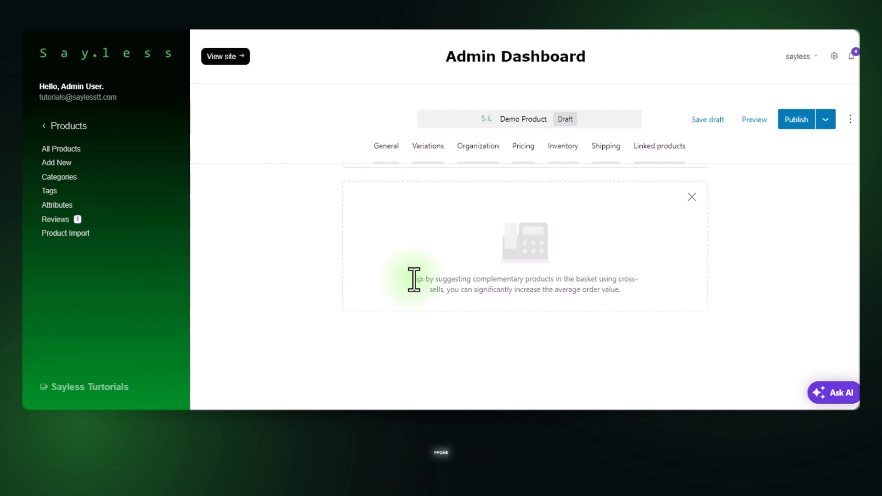
pyautogui.scroll(6, 414, 280)
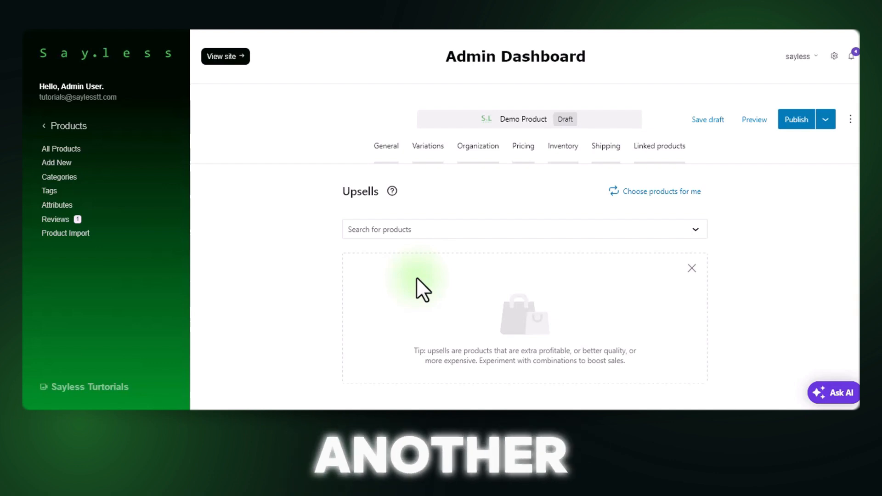
pyautogui.scroll(-6, 417, 277)
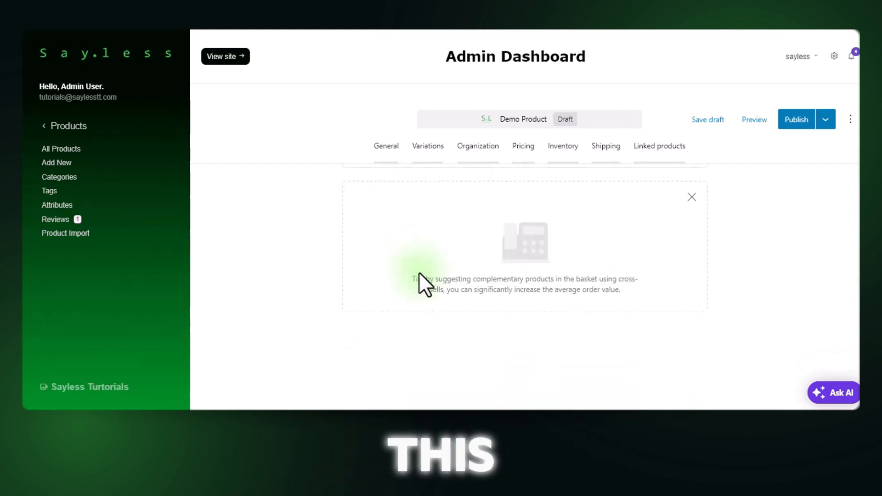
pyautogui.scroll(6, 419, 274)
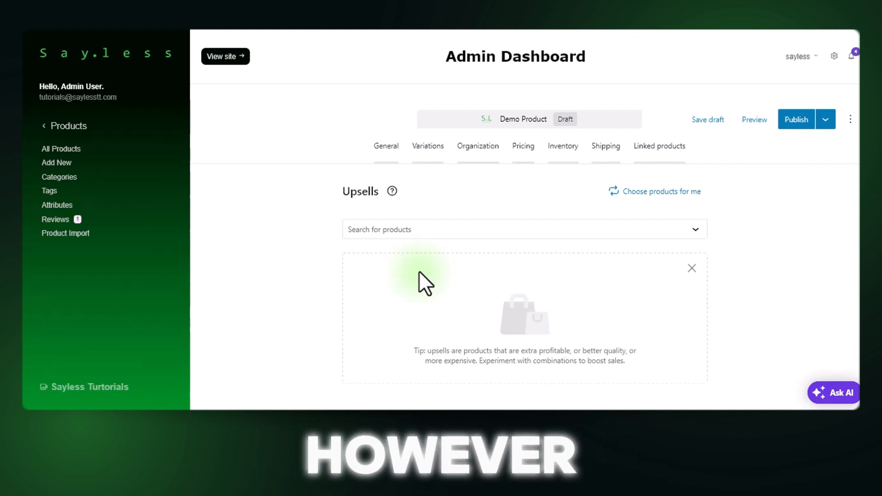
# Publish Demo Product immediately with public visibility
pyautogui.click(793, 125)
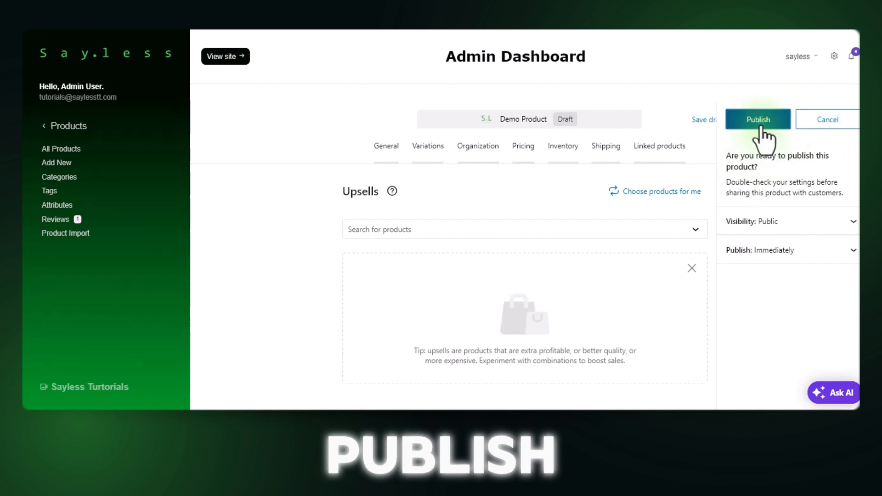
pyautogui.click(745, 123)
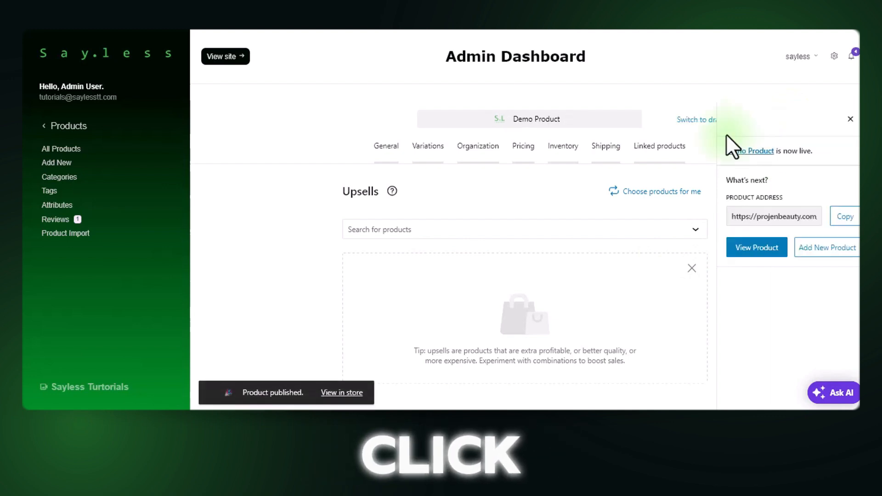